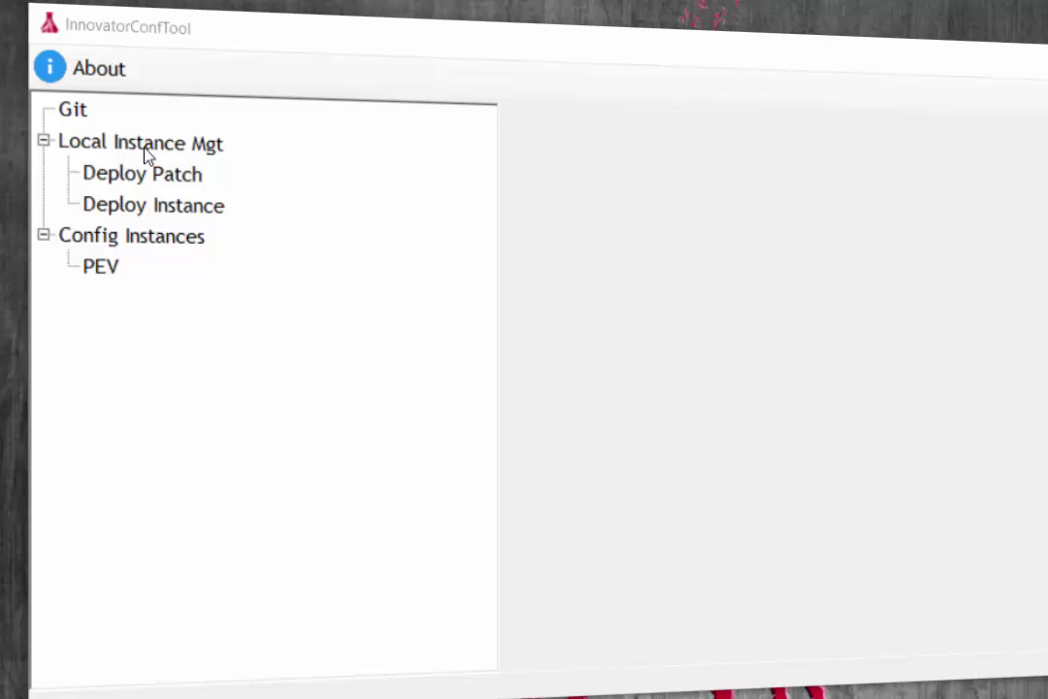
- Open the local instance management page and show the databases of the DemoSP11 web application
left_click(146, 145)
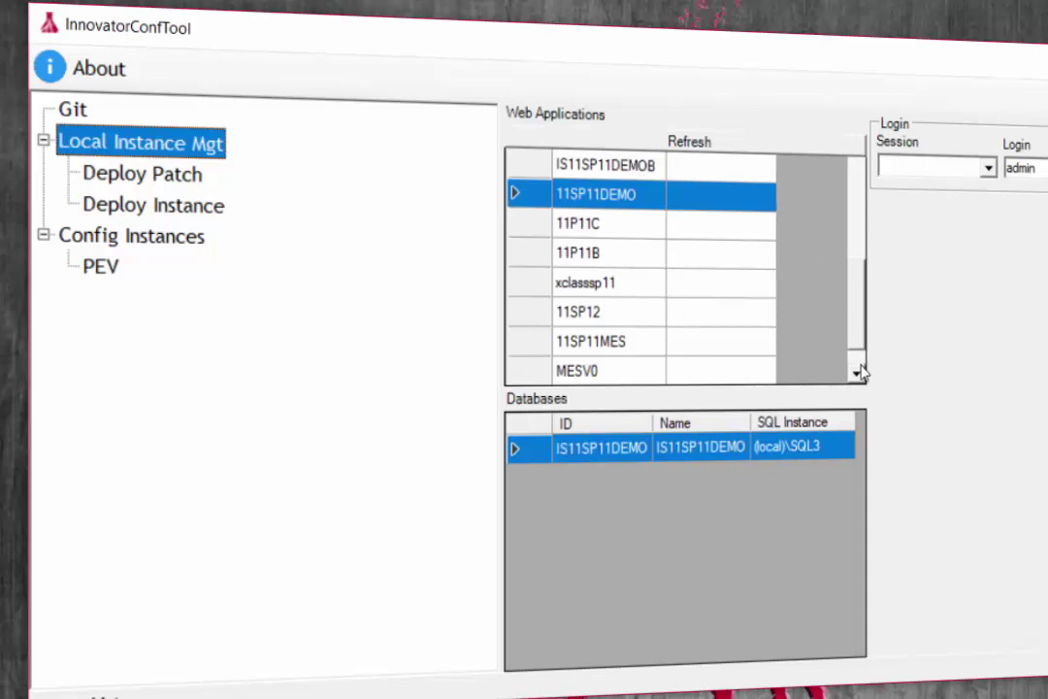
scroll(861, 301, "up", 1)
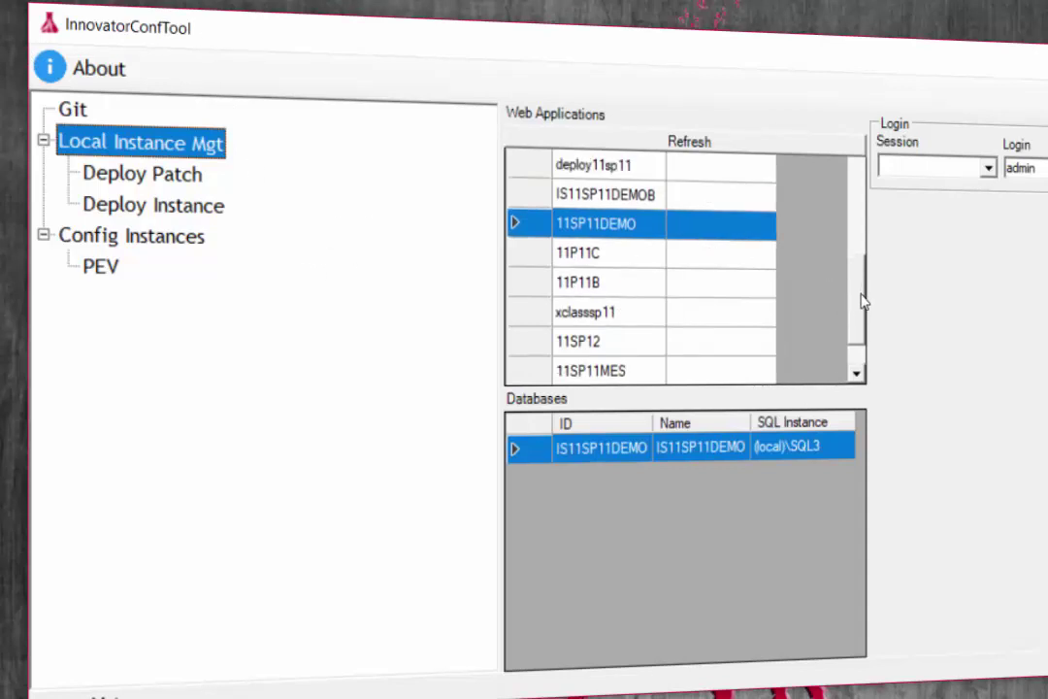
scroll(862, 301, "down", 1)
scroll(857, 313, "up", 1)
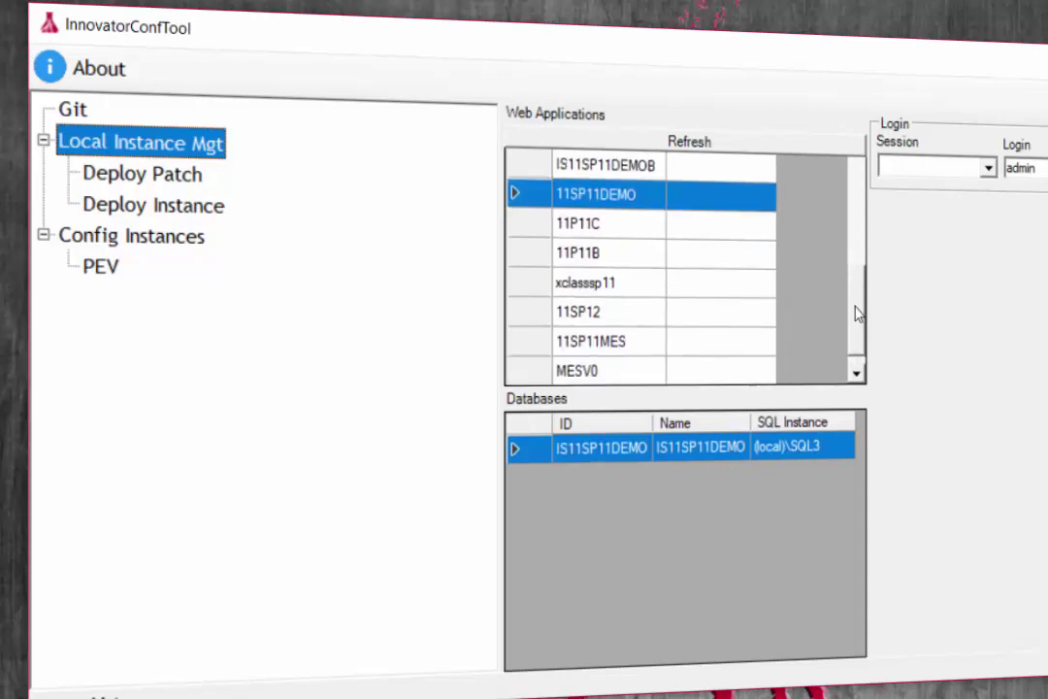
scroll(859, 308, "up", 5)
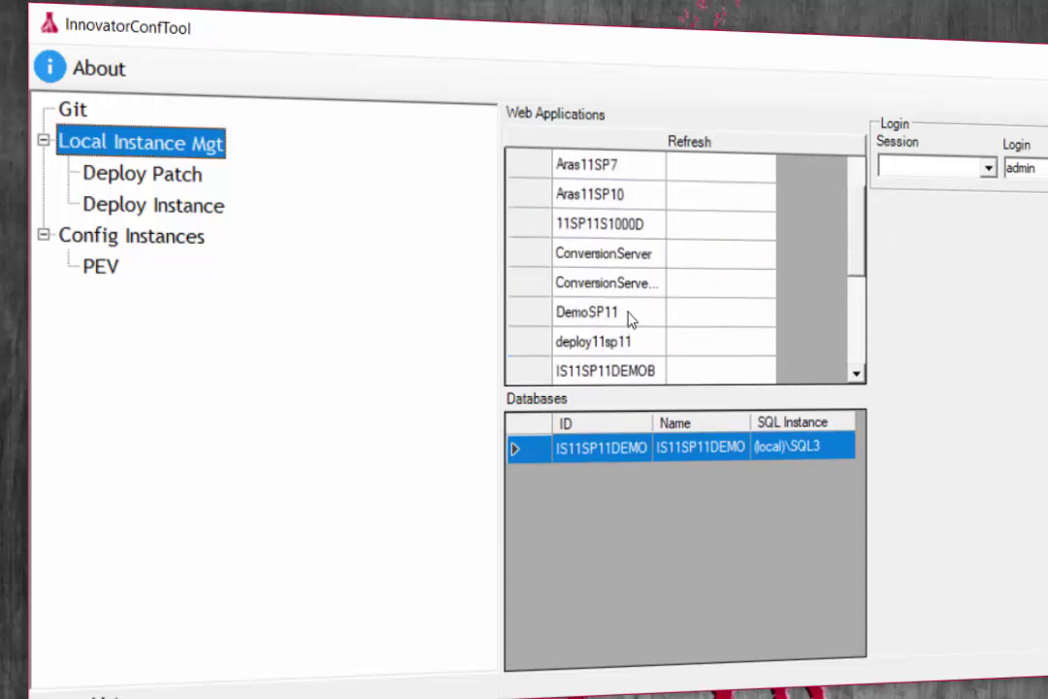
left_click(636, 311)
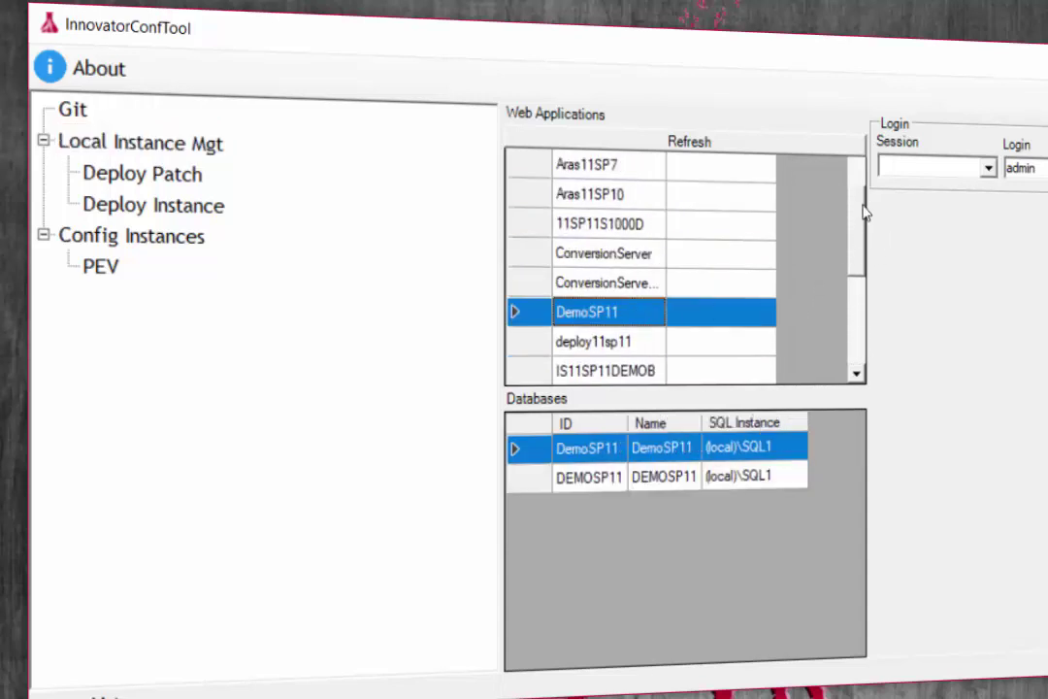
- Browse the web applications and show the databases attached to IS11SP11
scroll(864, 215, "down", 2)
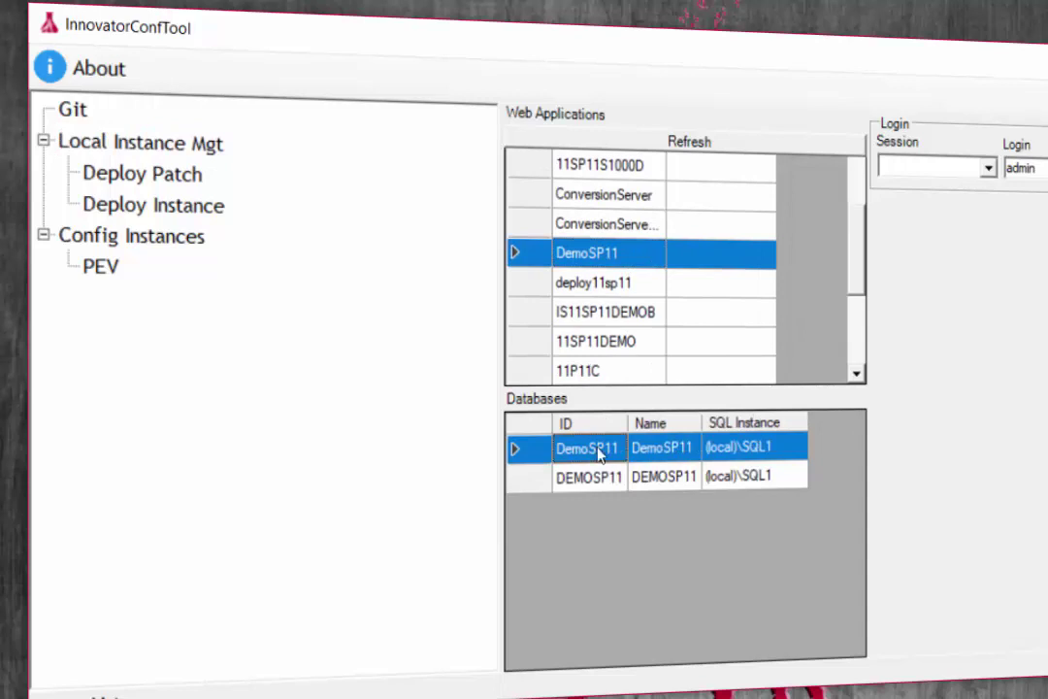
scroll(860, 291, "down", 3)
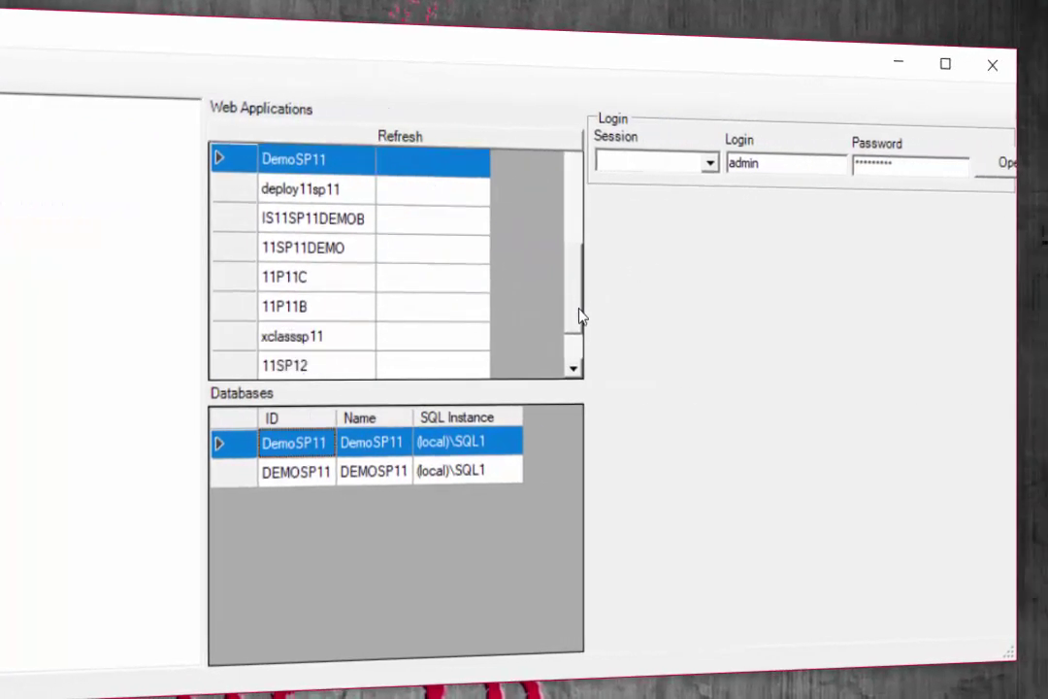
scroll(587, 281, "up", 4)
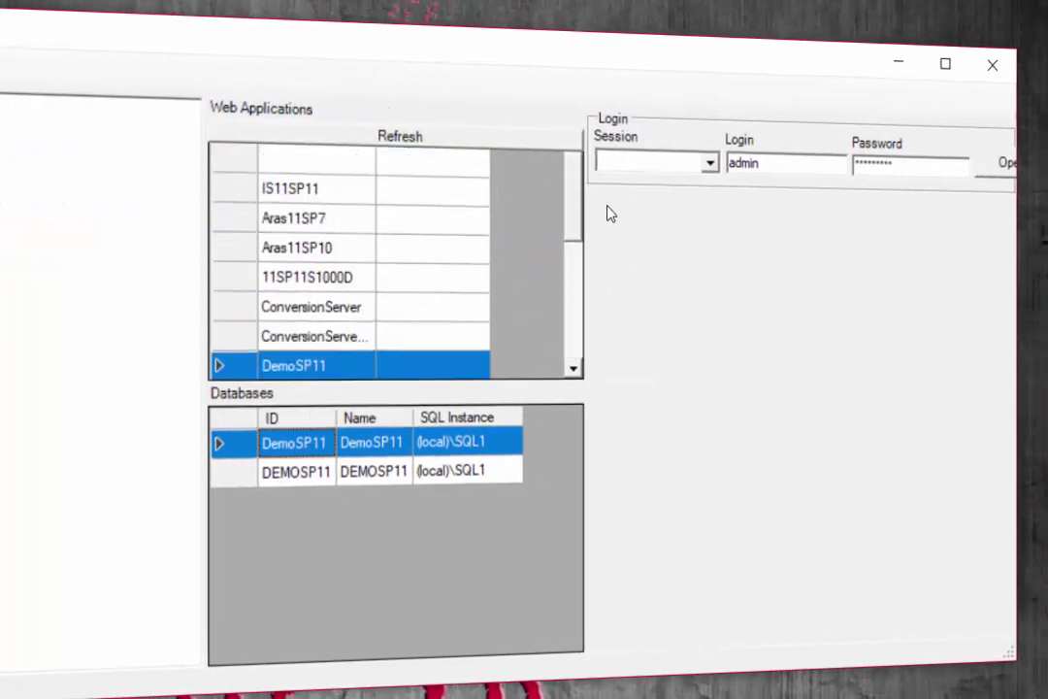
left_click(330, 188)
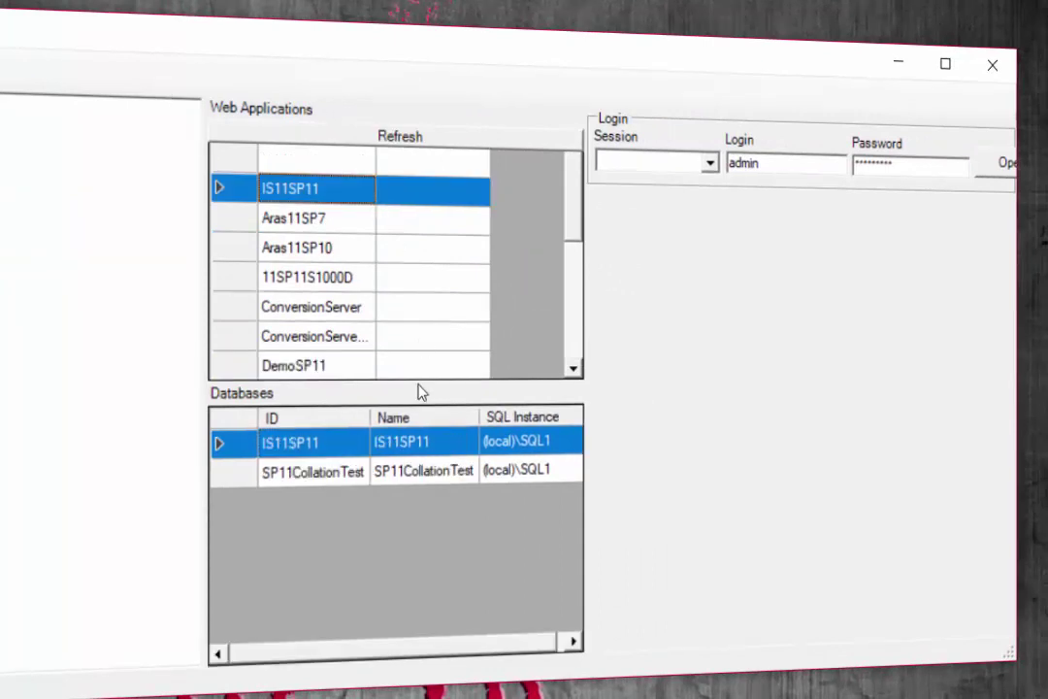
- Select the 11SP11DEMO web application with its IS11SP11DEMO database and open a session with the admin login
scroll(577, 215, "down", 2)
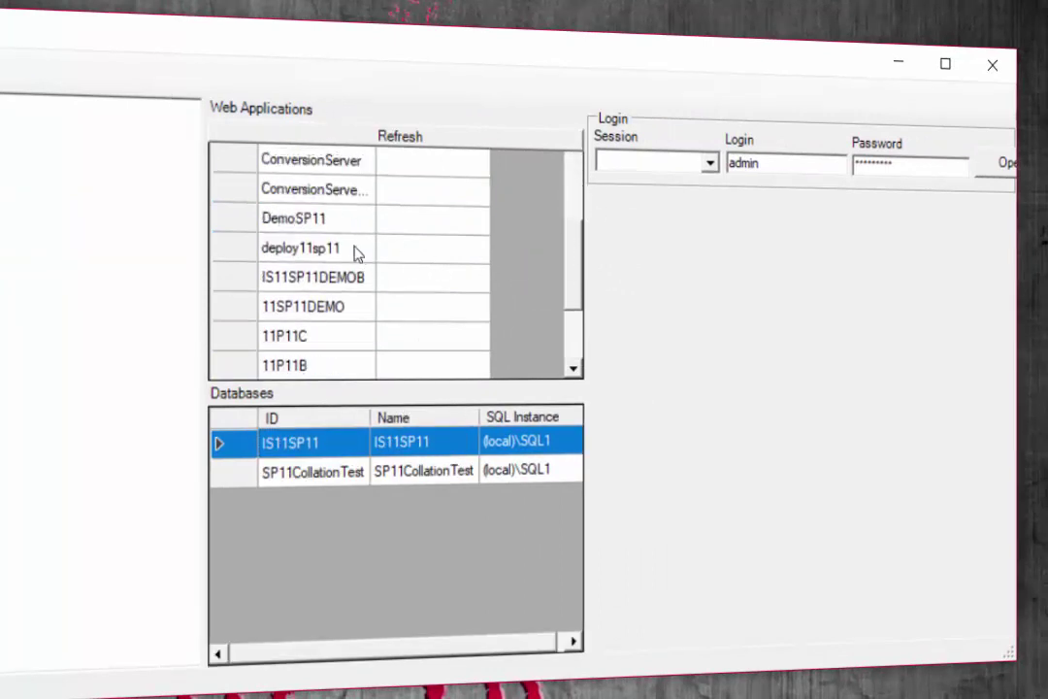
left_click(315, 276)
left_click(330, 306)
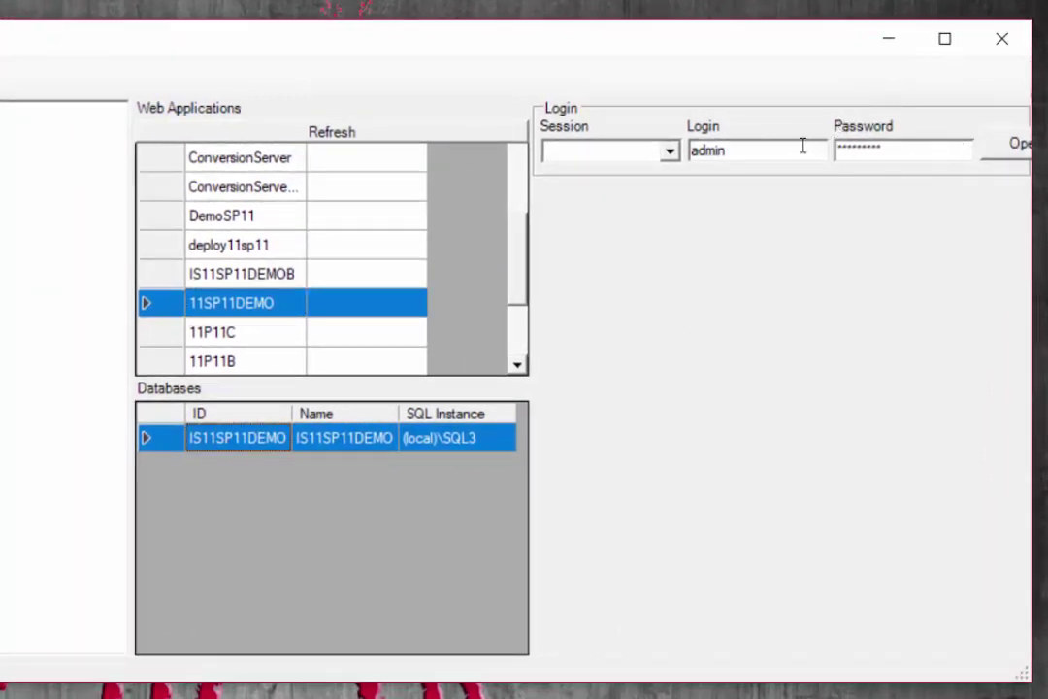
left_click(989, 148)
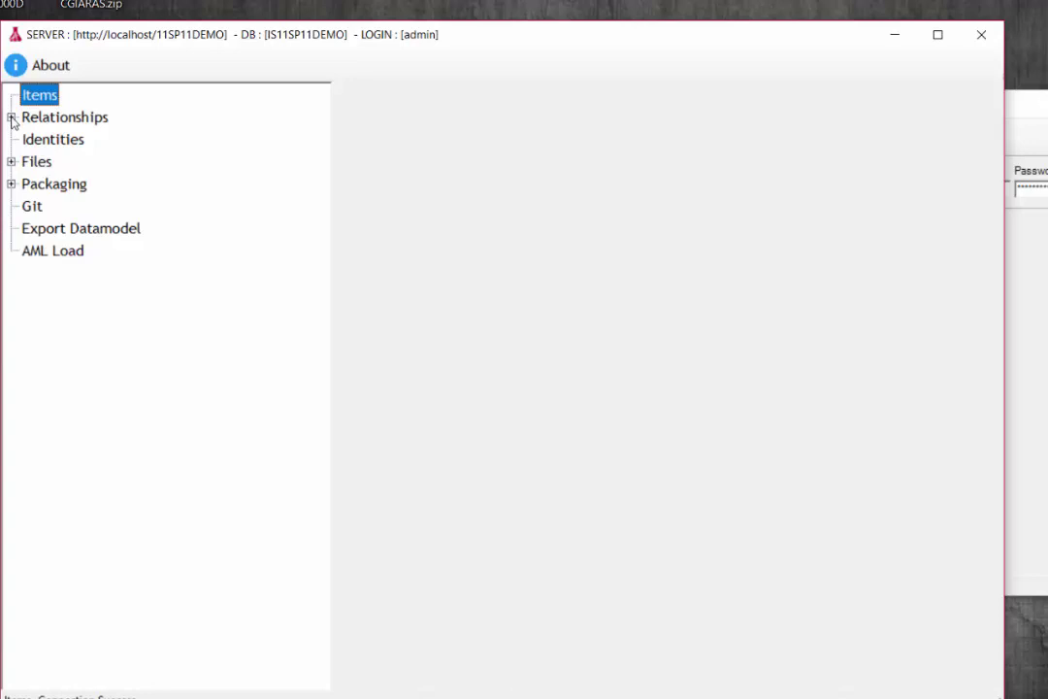
- Examine the functions grouped under Relationships, Files and Packaging, then leave those tree branches collapsed
left_click(12, 117)
left_click(11, 118)
left_click(10, 161)
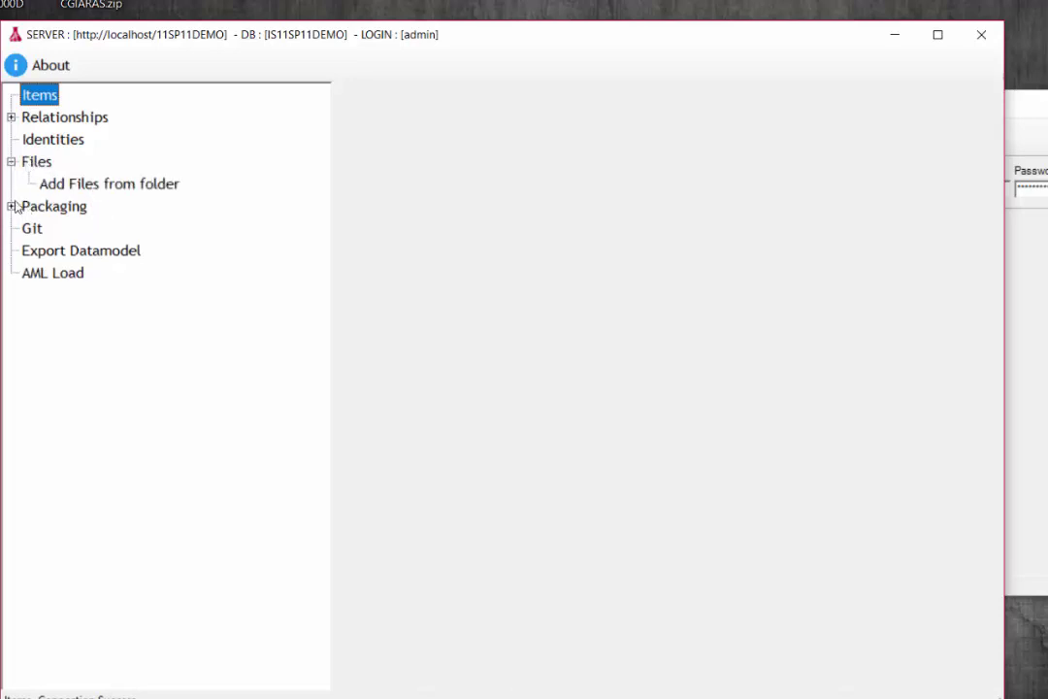
left_click(12, 206)
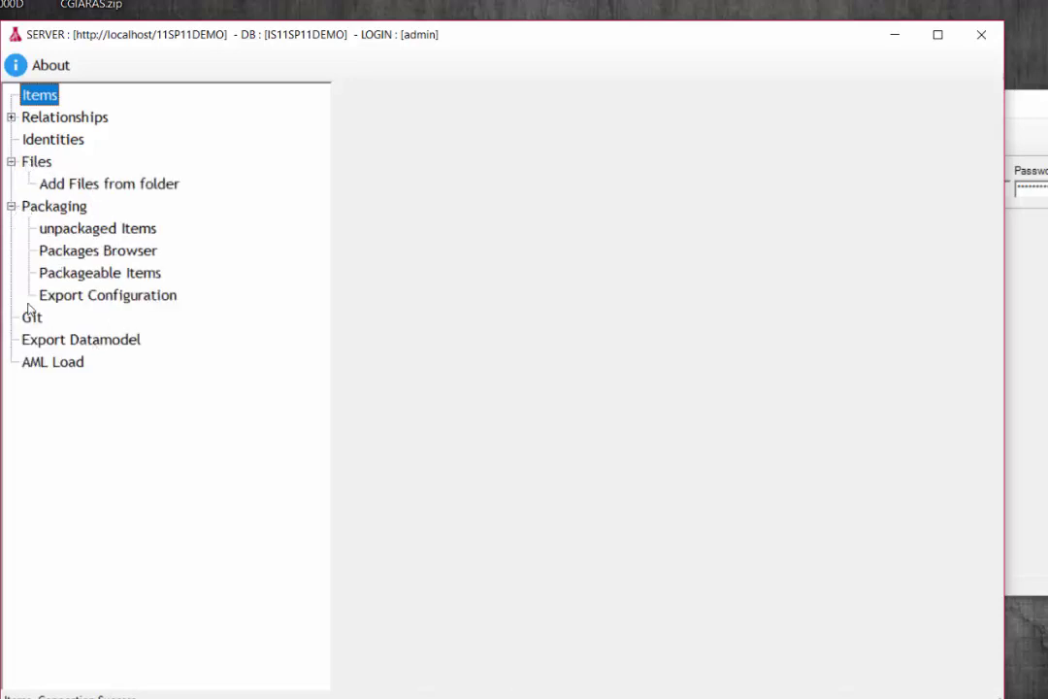
left_click(12, 206)
left_click(11, 161)
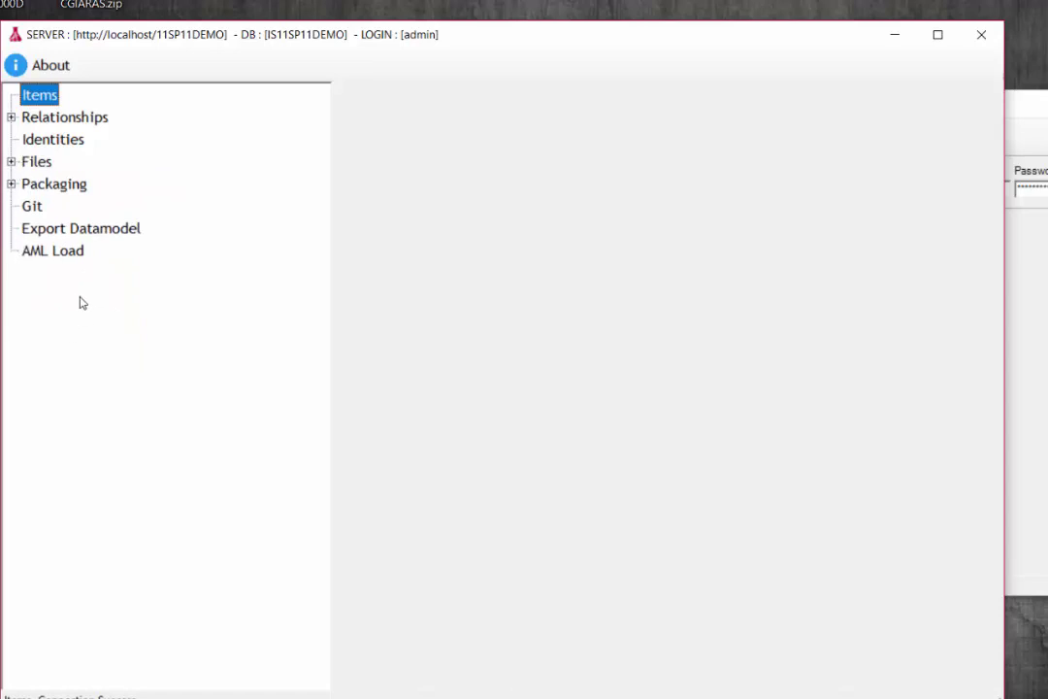
- Export the data model without grouping by package, saving it on the desktop as a GraphML file named 11SP11
left_click(83, 231)
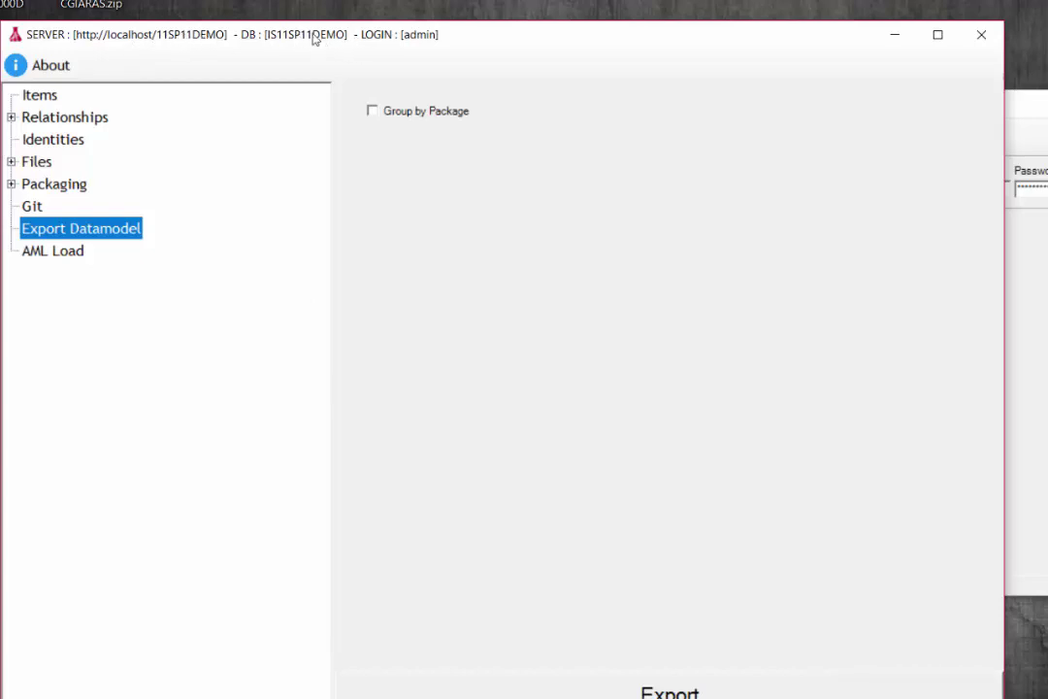
left_click(671, 689)
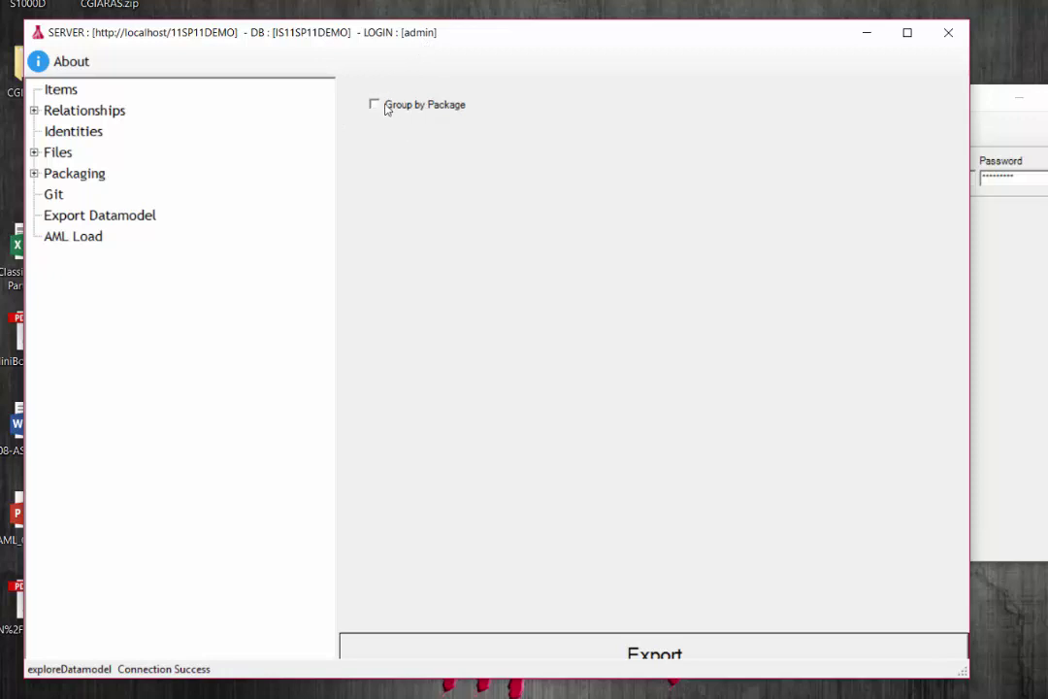
left_click(373, 104)
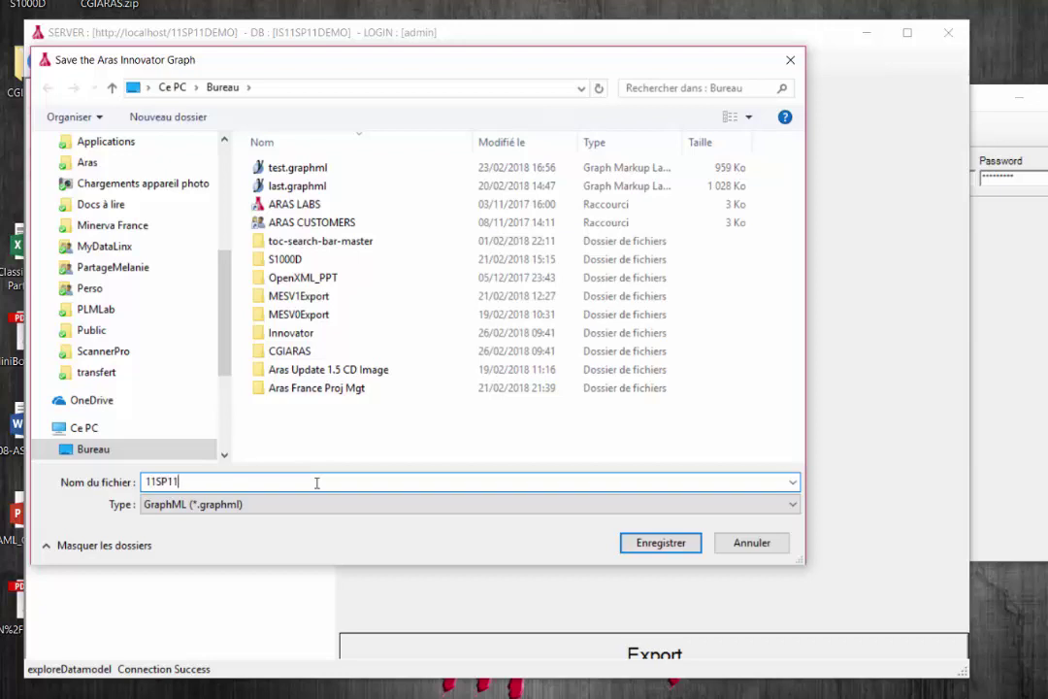
key("Return")
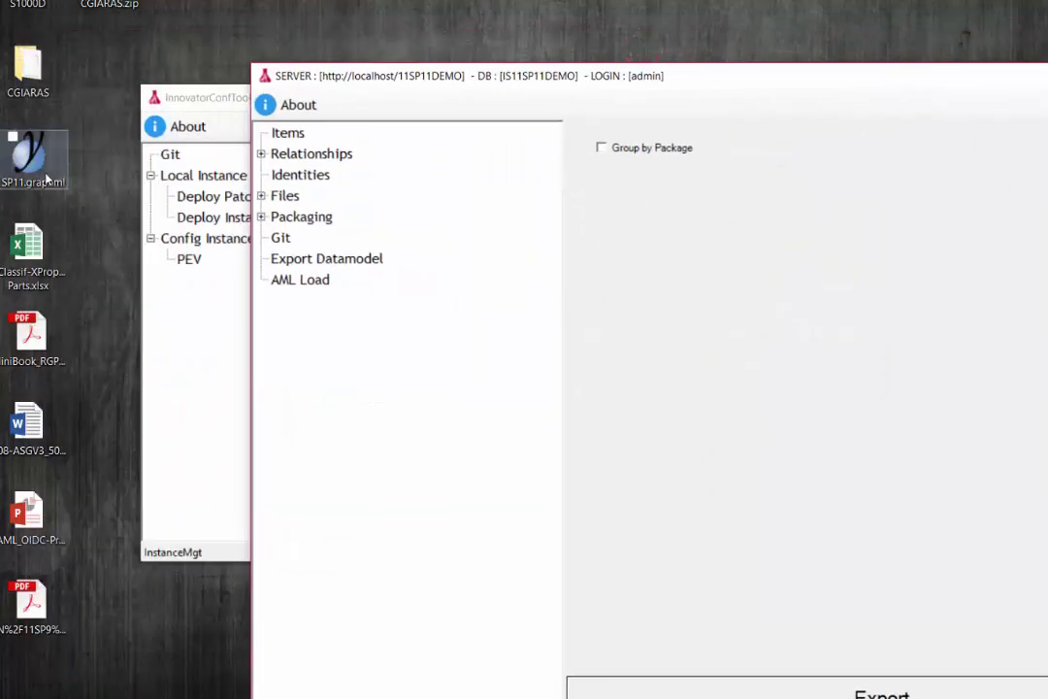
- Open the exported 11SP11.graphml from the desktop in yEd and pull the YMA_cardTask node off the pile of stacked nodes
left_click(44, 178)
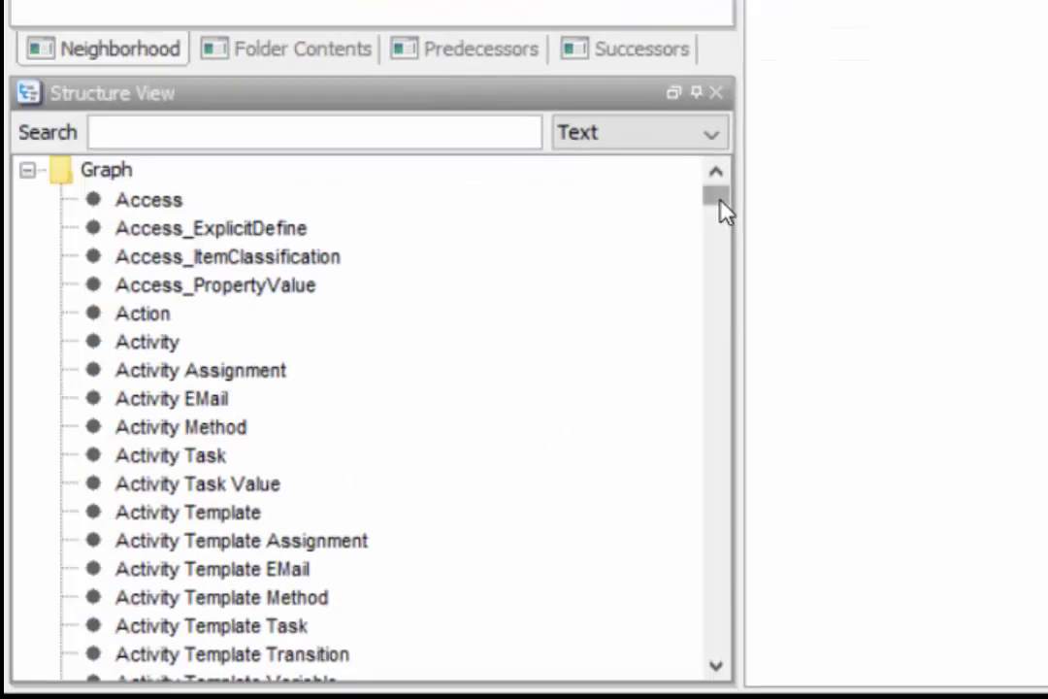
left_click_drag(720, 206, 710, 325)
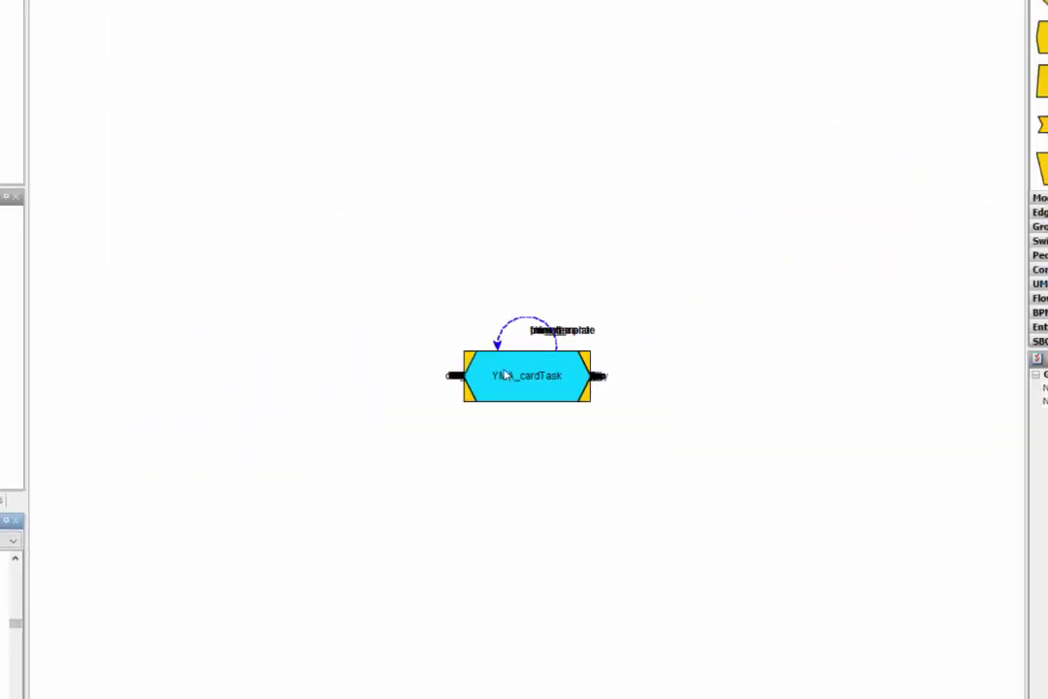
left_click(517, 375)
left_click_drag(517, 375, 430, 325)
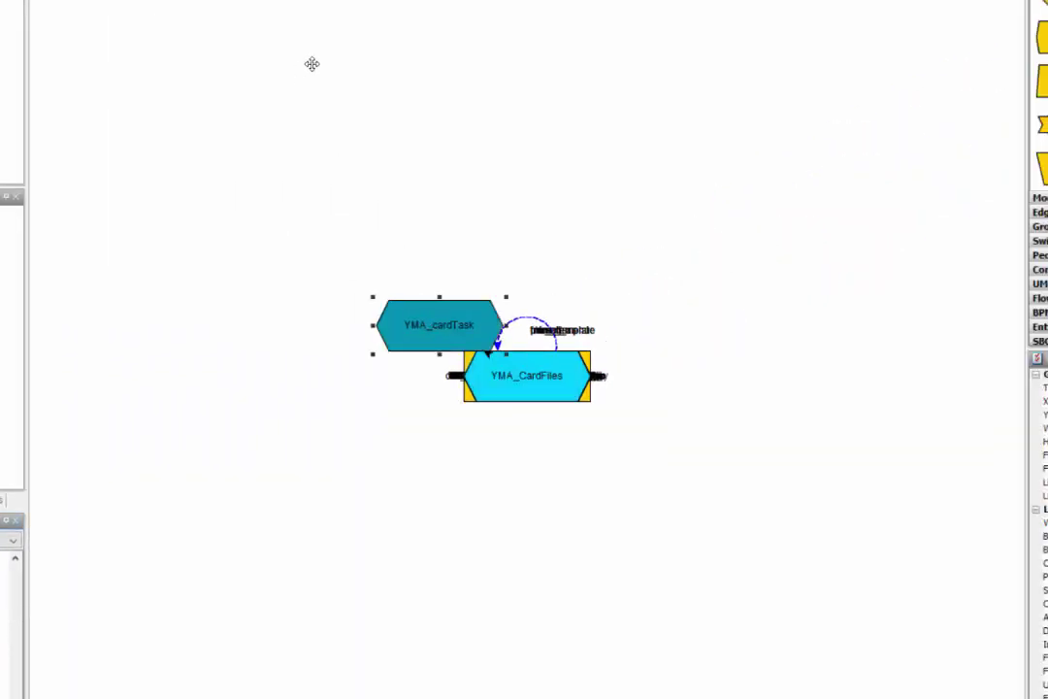
- Apply a hierarchical layout to the graph with top-to-bottom orientation and the default distances
left_click(171, 48)
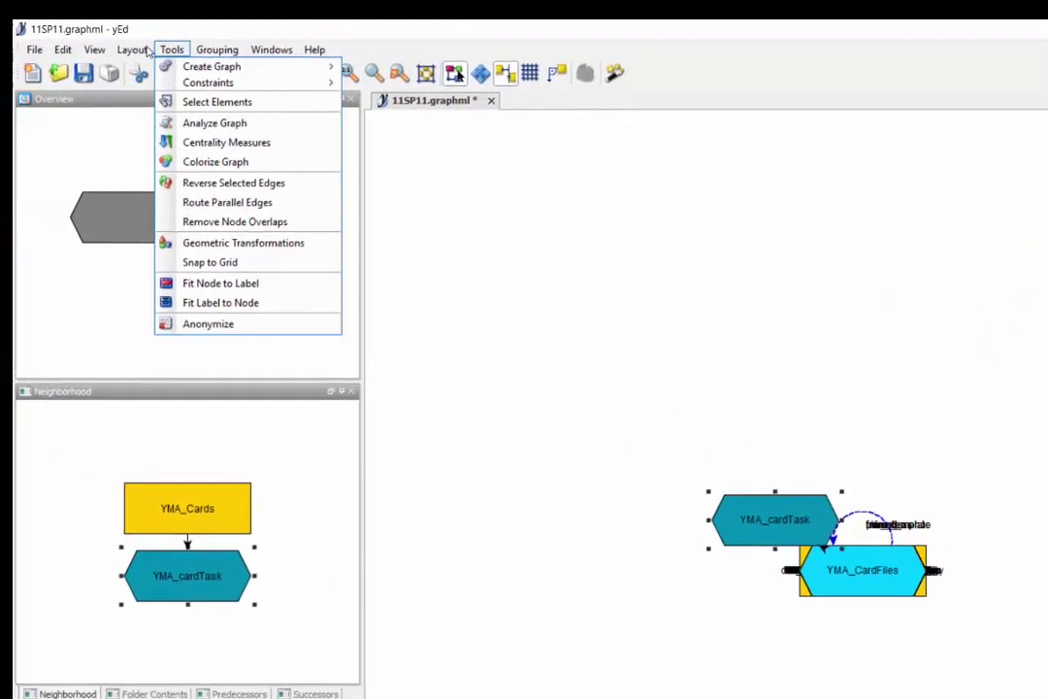
mouse_move(163, 68)
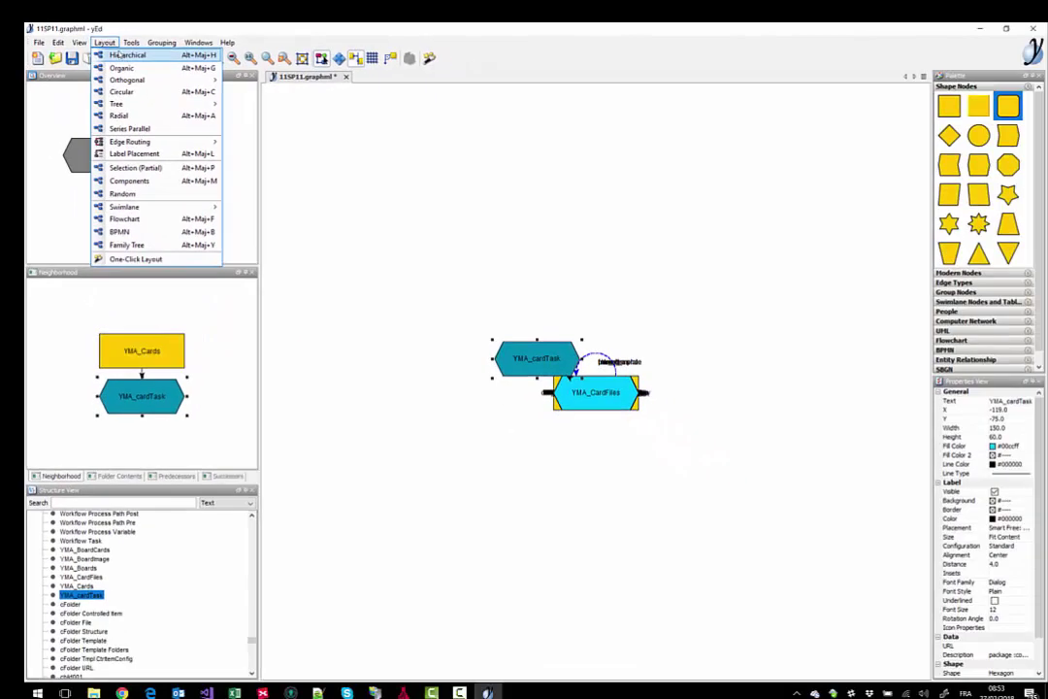
left_click(114, 55)
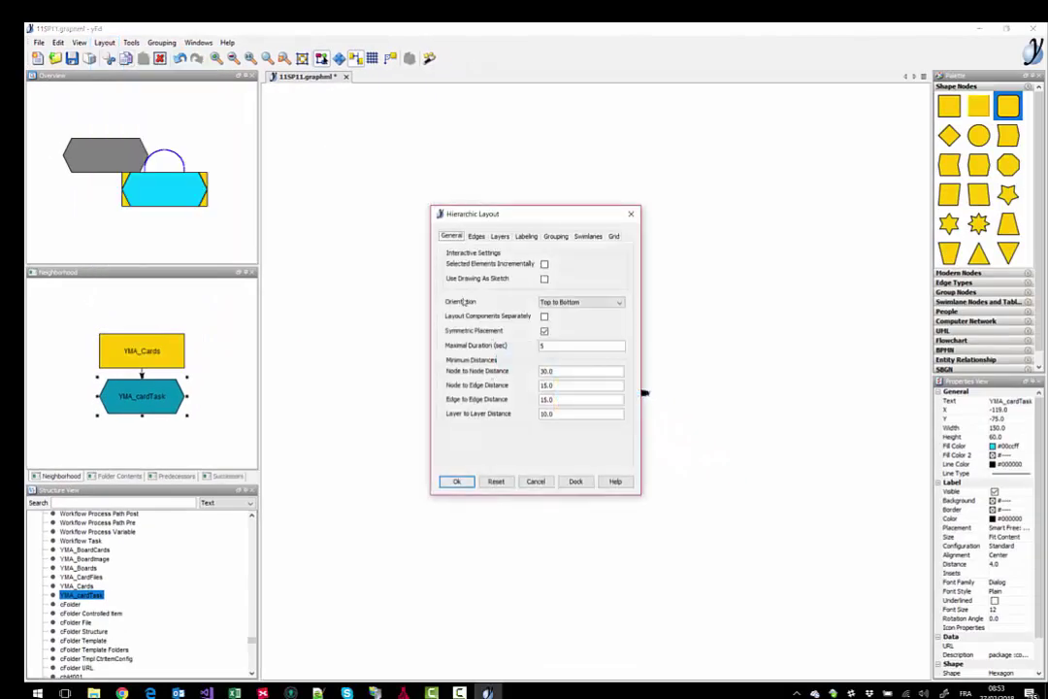
key("Return")
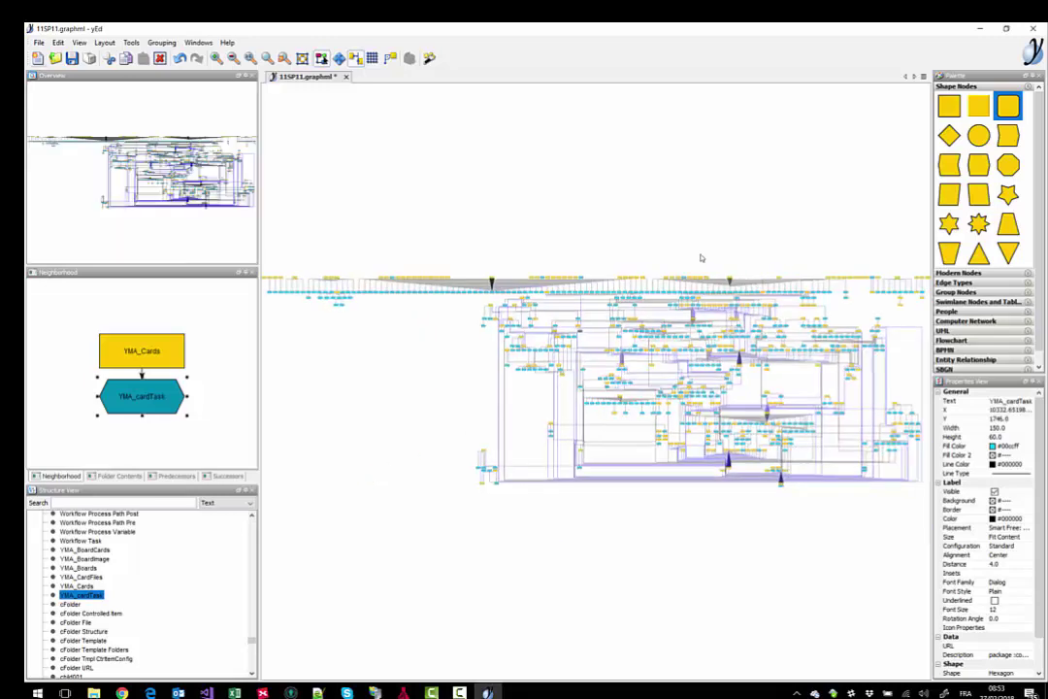
- Examine the laid-out item types and their relationships around the Document, FileExchangeTxn and File nodes
scroll(735, 343, "up", 5)
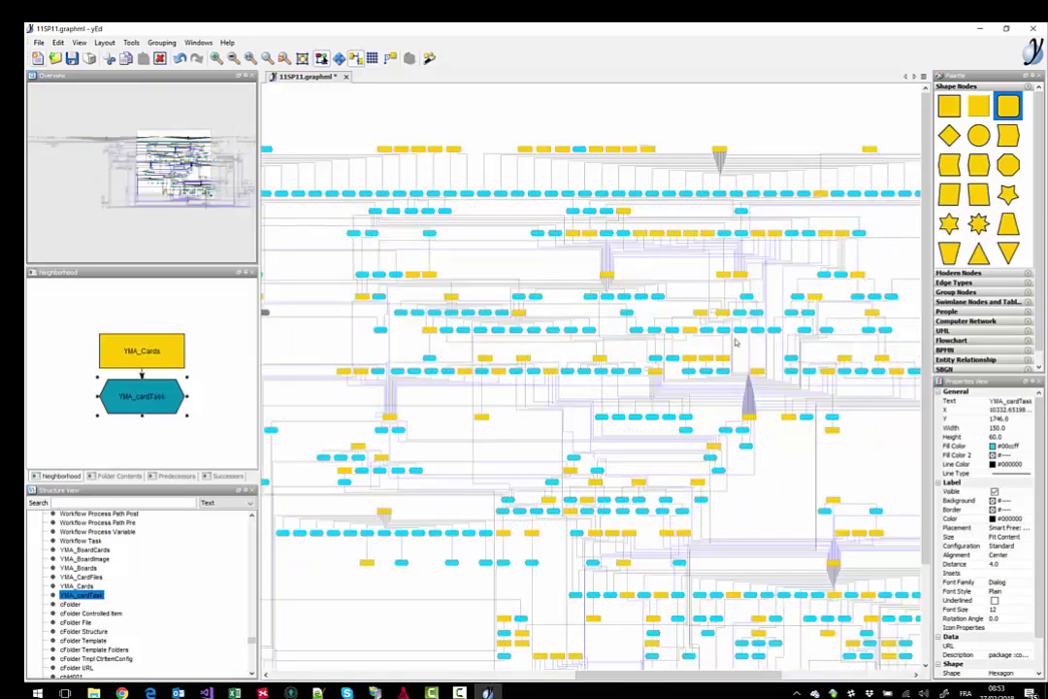
scroll(734, 342, "up", 5)
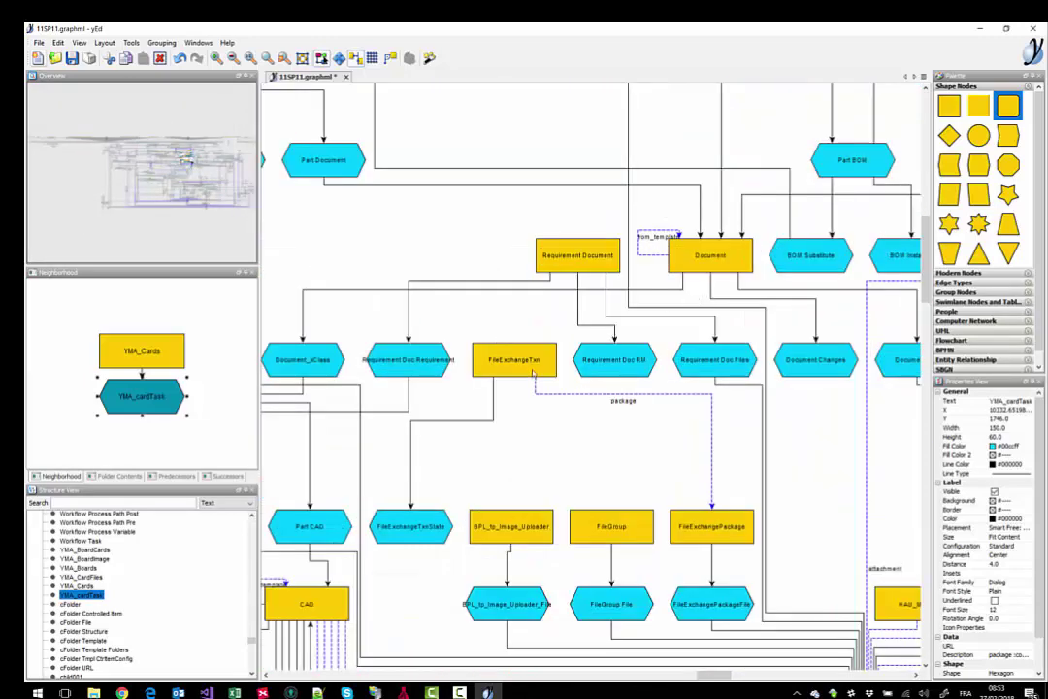
scroll(549, 359, "up", 2)
scroll(548, 359, "down", 4)
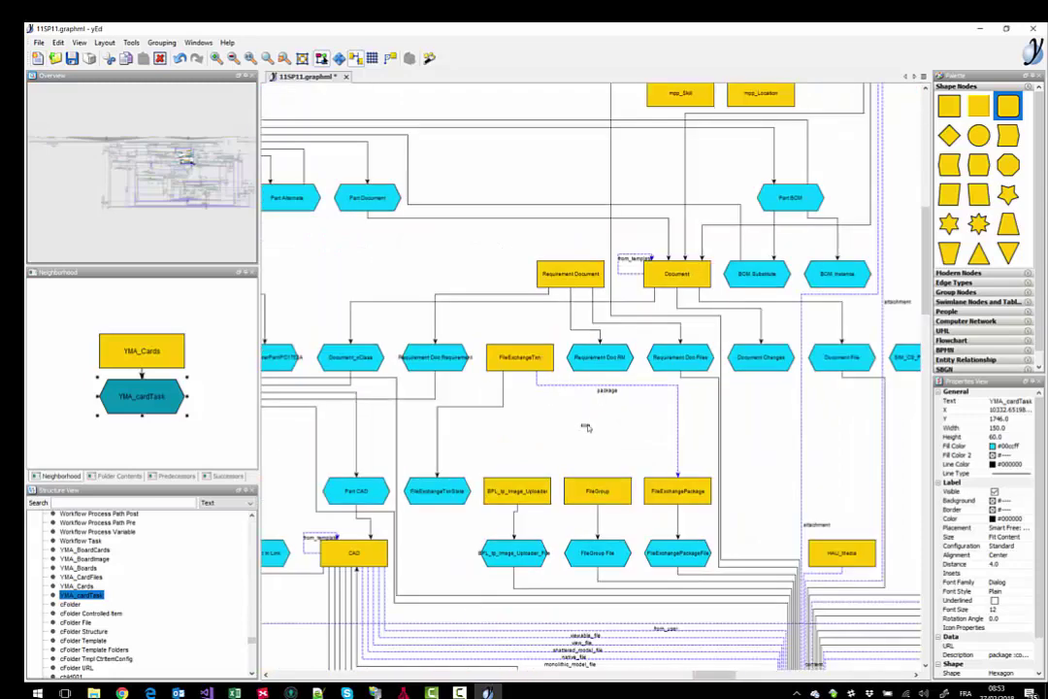
left_click(588, 428)
left_click_drag(603, 440, 530, 305)
- Search the graph structure for "part" and show the Part node on the canvas
left_click(120, 504)
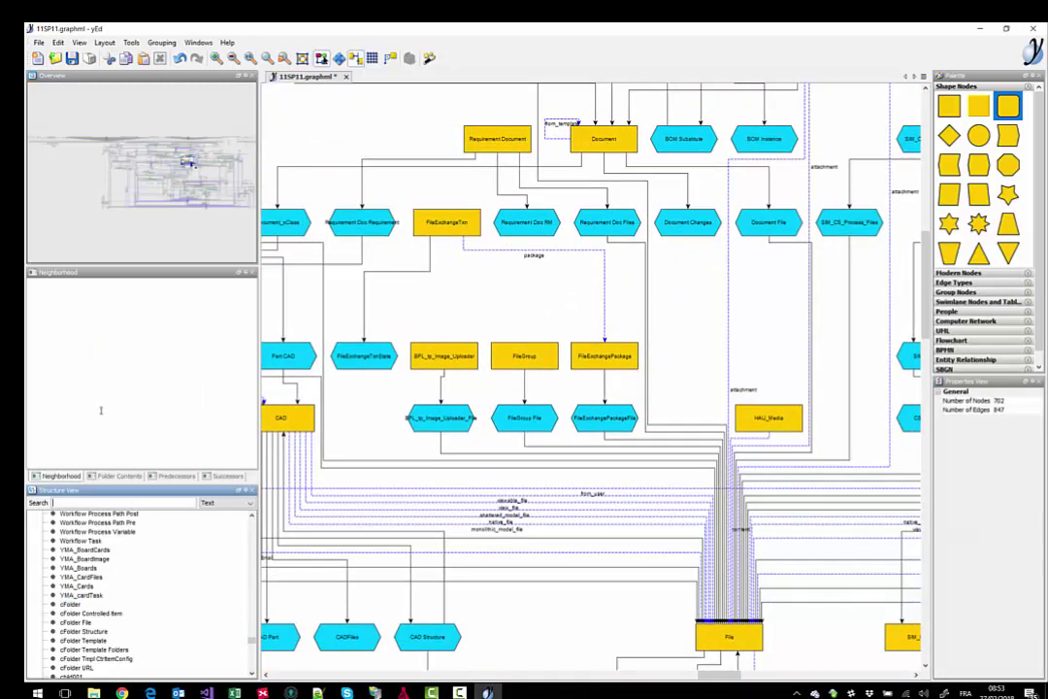
type("part")
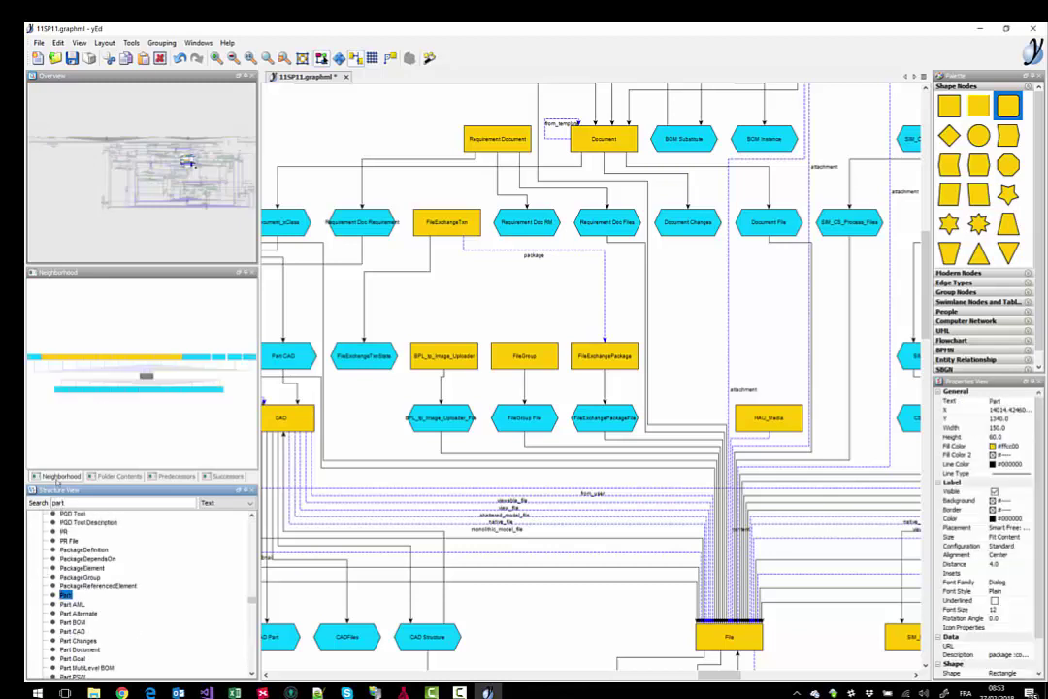
double_click(65, 596)
left_click(727, 381)
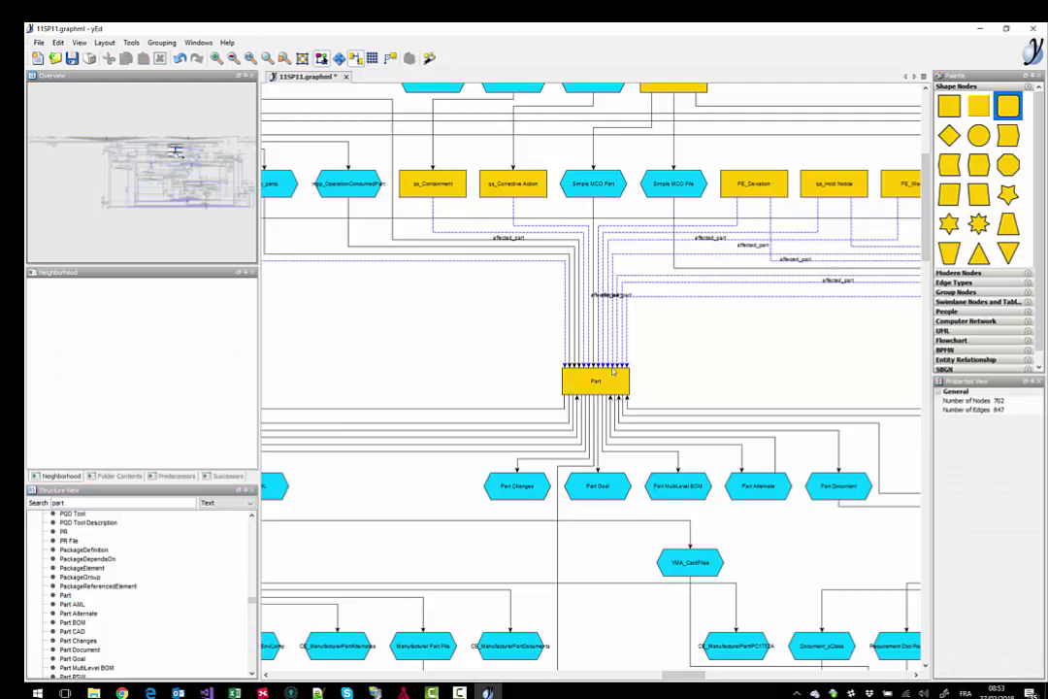
- Examine the connections of the Part node up close and select the Part Goal node below it
scroll(611, 382, "up", 5)
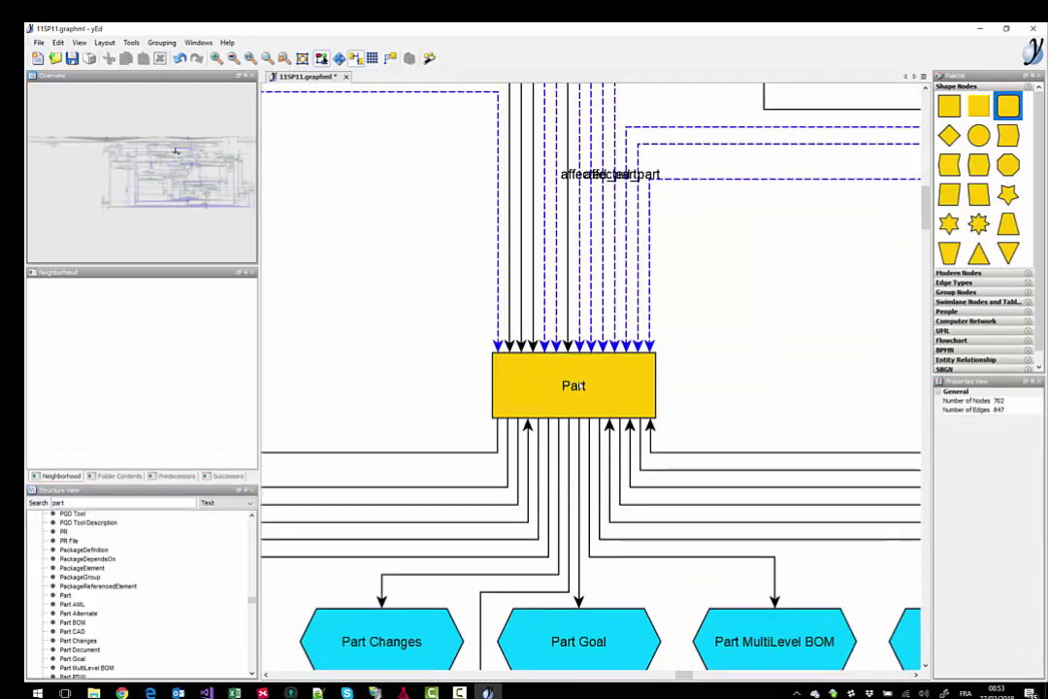
left_click_drag(723, 344, 711, 268)
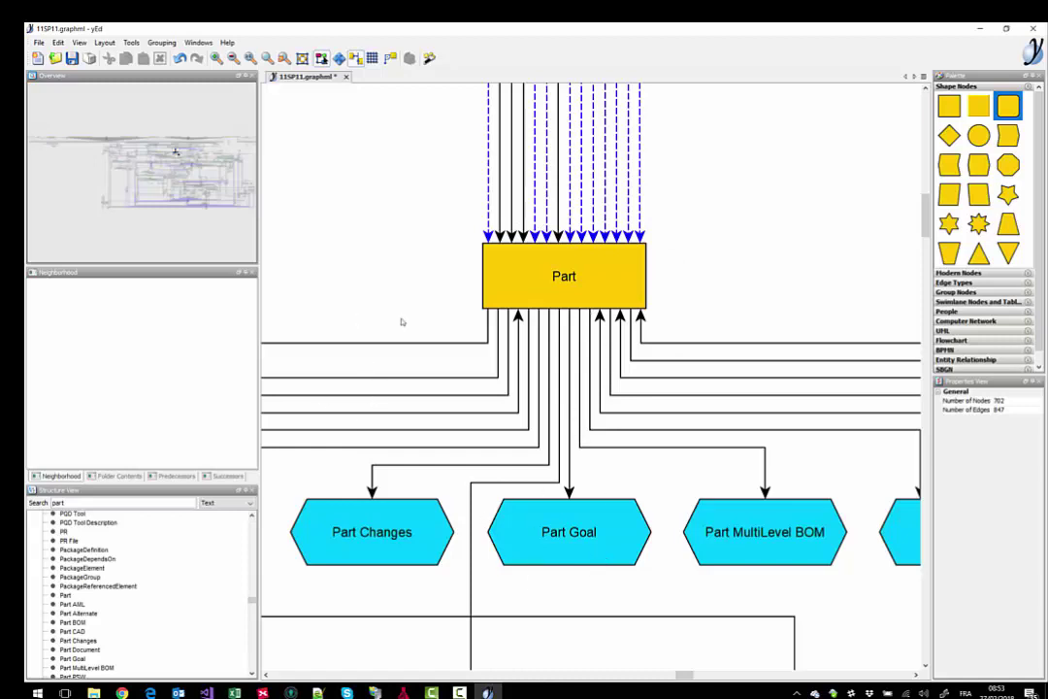
left_click(558, 536)
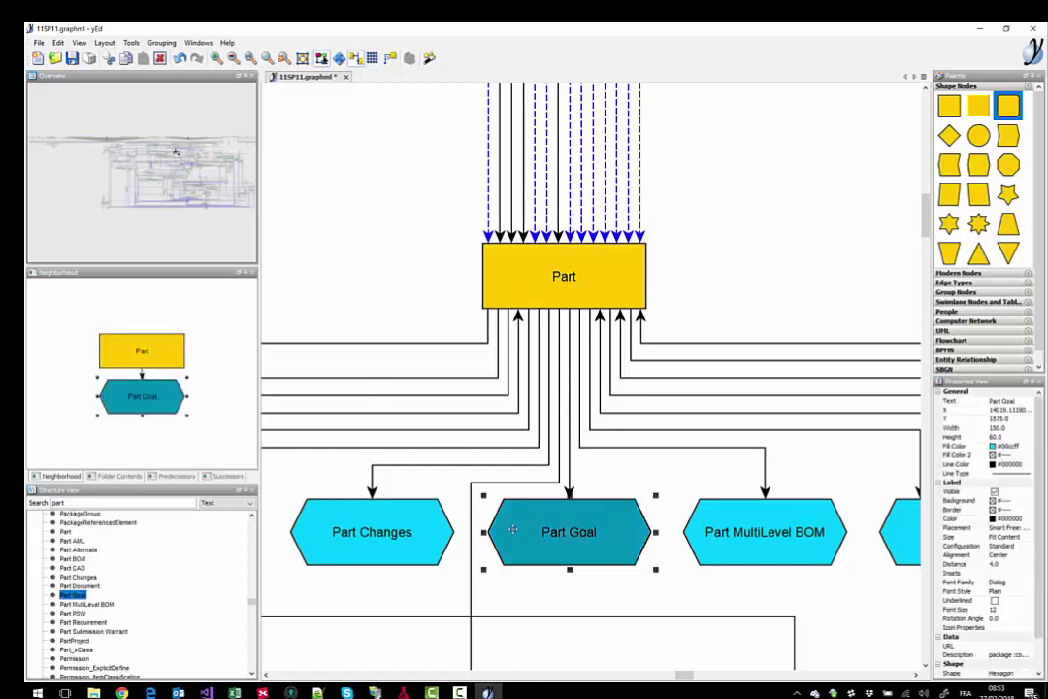
- Clear the Part Goal selection and look over the Part node with its relationships in a wider view
left_click(580, 485)
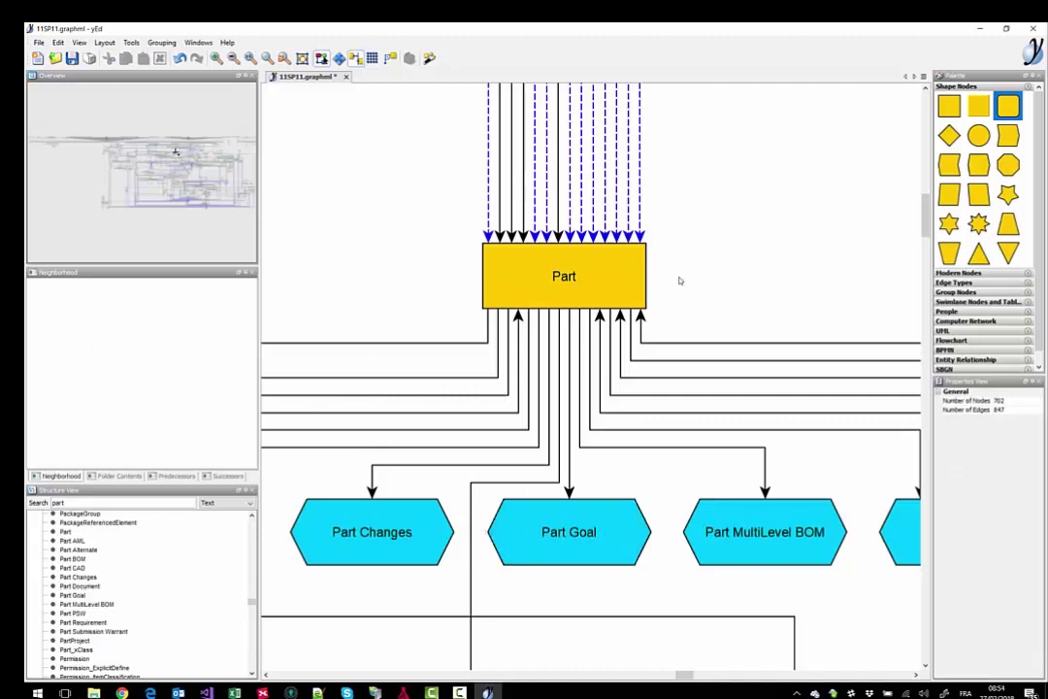
left_click_drag(684, 271, 716, 239)
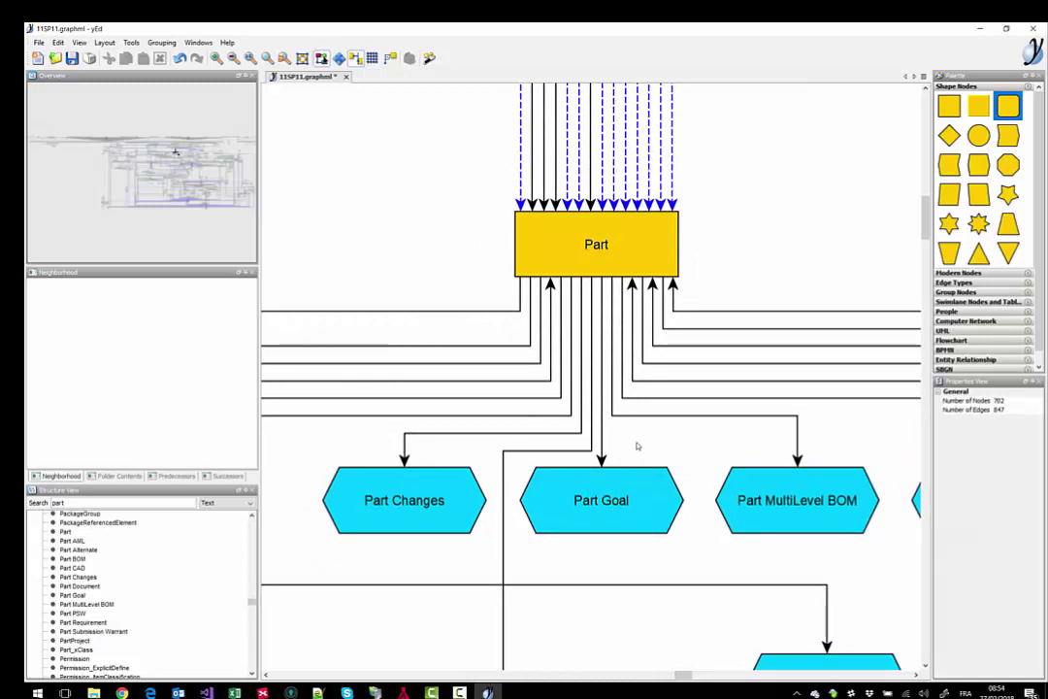
scroll(635, 444, "down", 2)
left_click(591, 293)
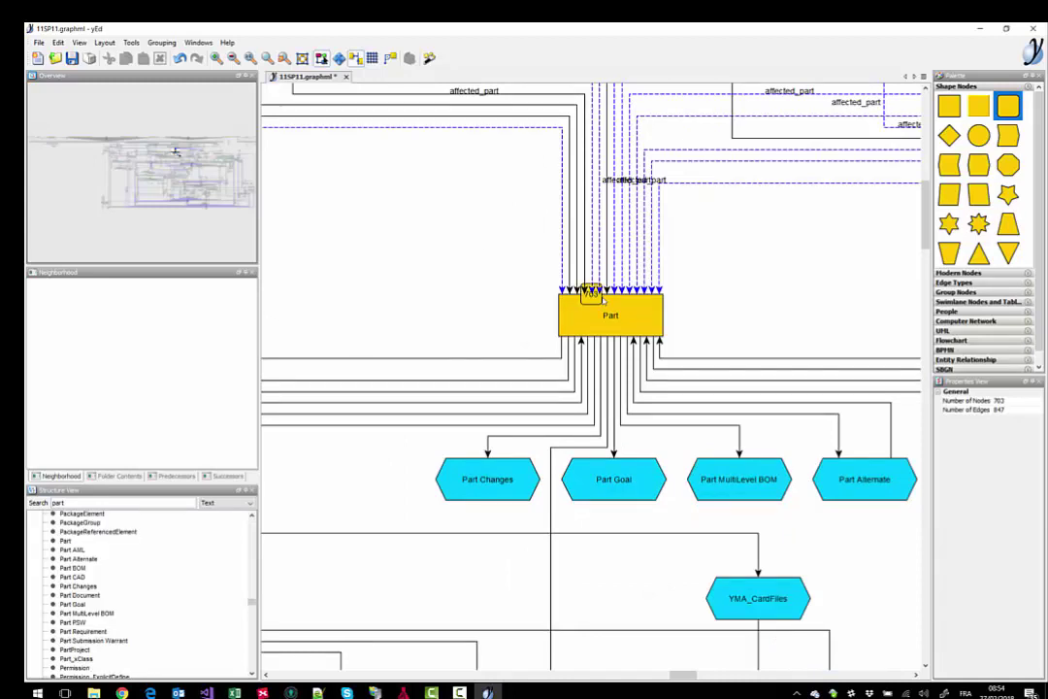
left_click(591, 293)
key("Delete")
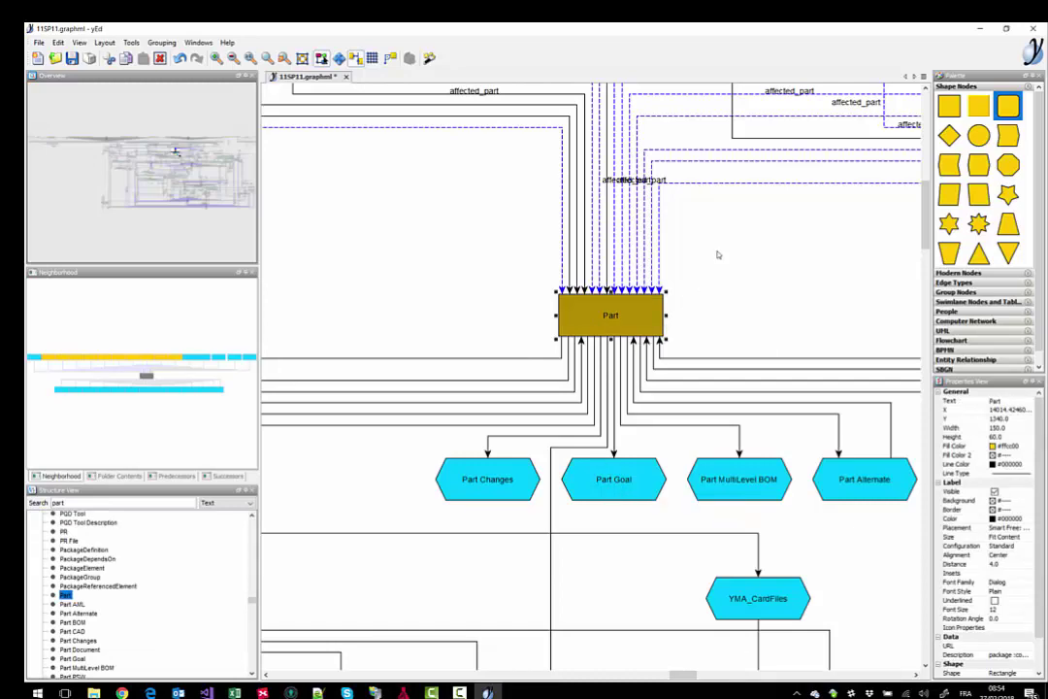
- Examine the item types above the Part node and the affected_part relationships leading into it
left_click_drag(681, 255, 554, 398)
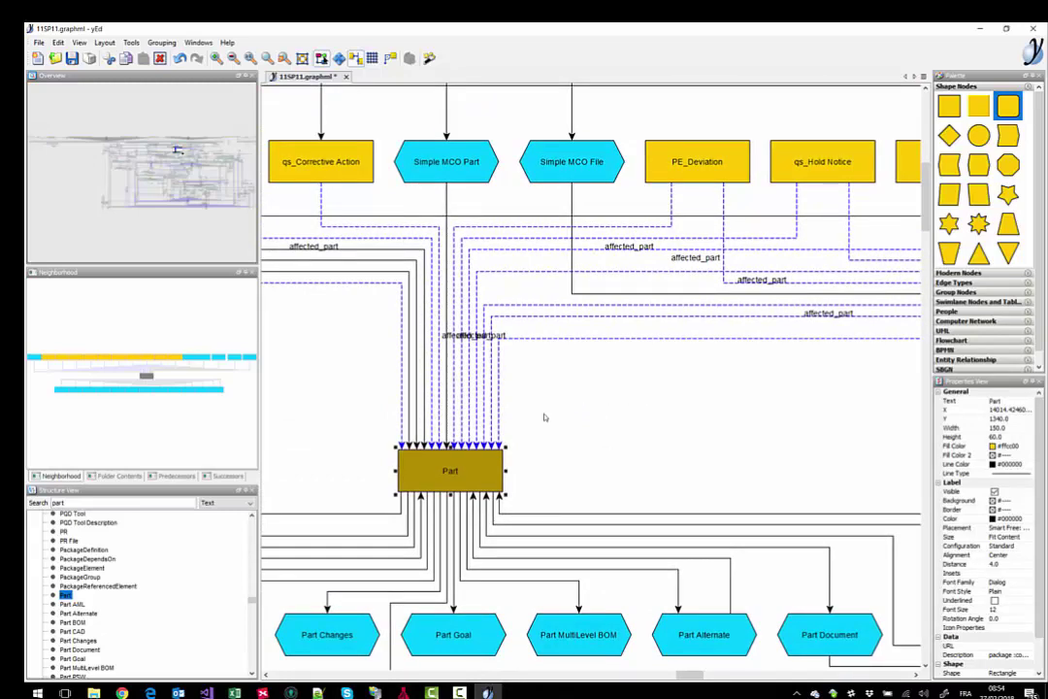
left_click_drag(620, 398, 557, 428)
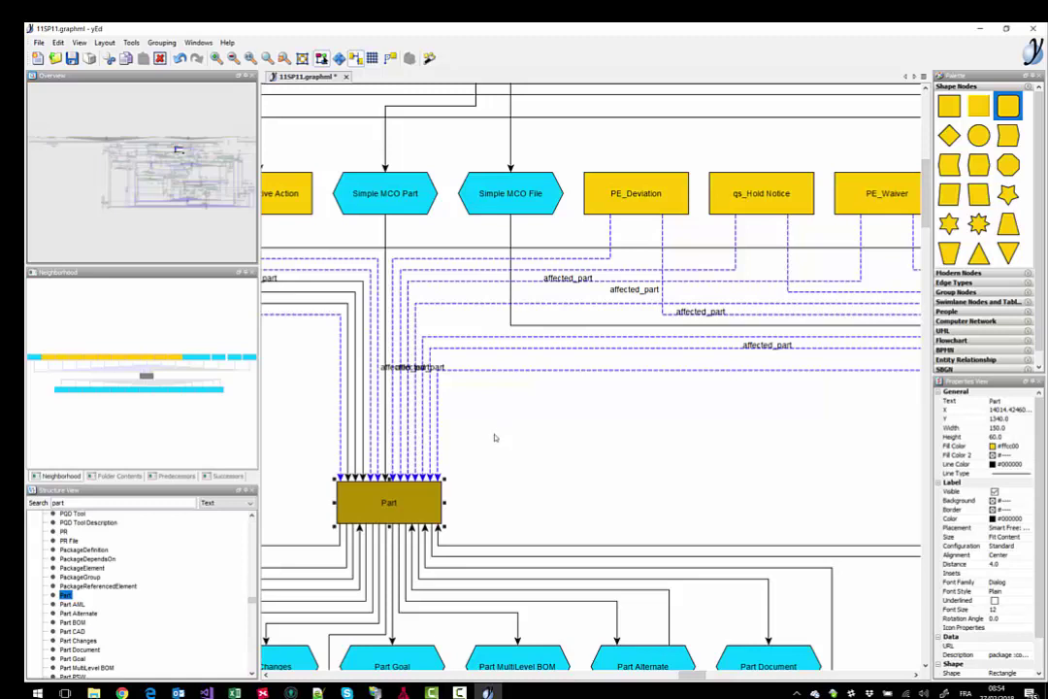
scroll(519, 438, "left", 2)
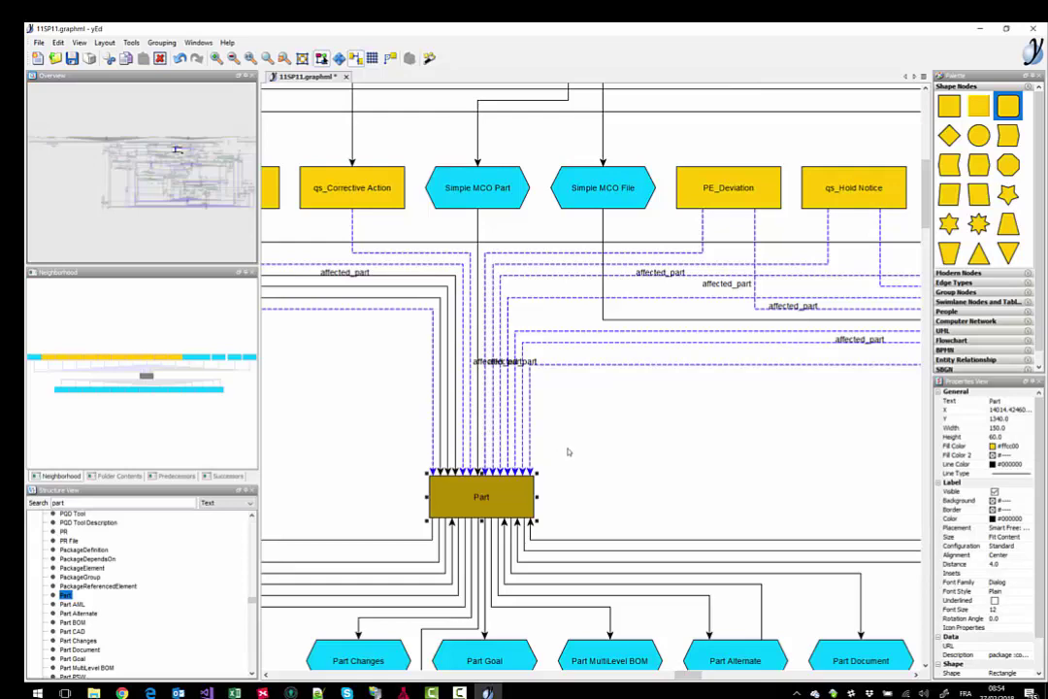
scroll(572, 451, "down", 2)
scroll(571, 450, "down", 1)
left_click_drag(442, 440, 492, 408)
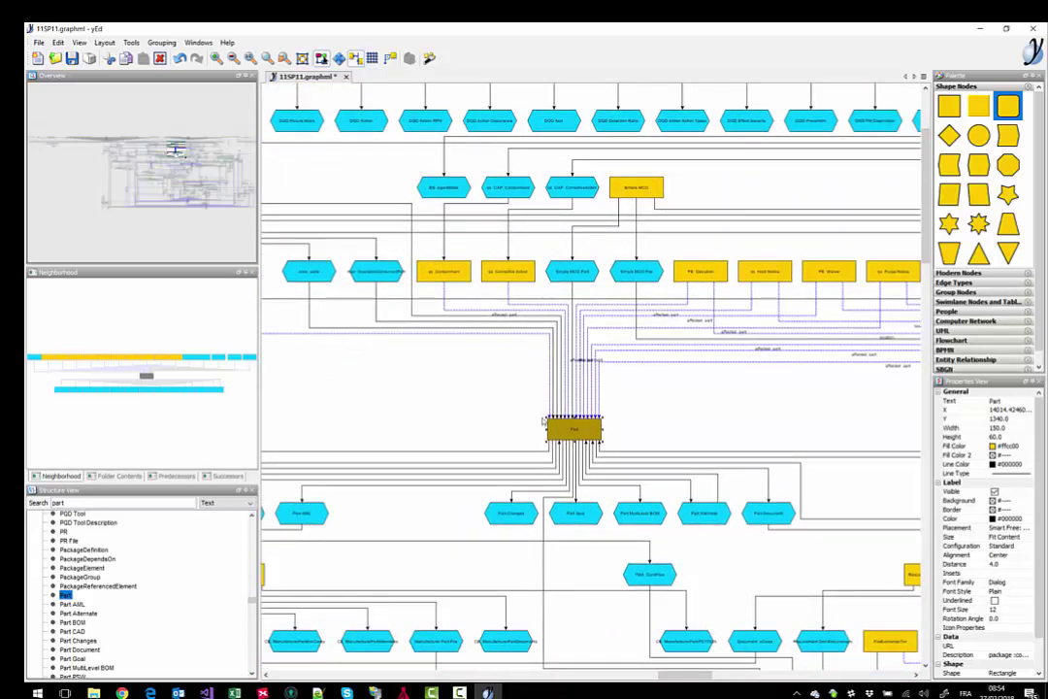
scroll(517, 407, "down", 1)
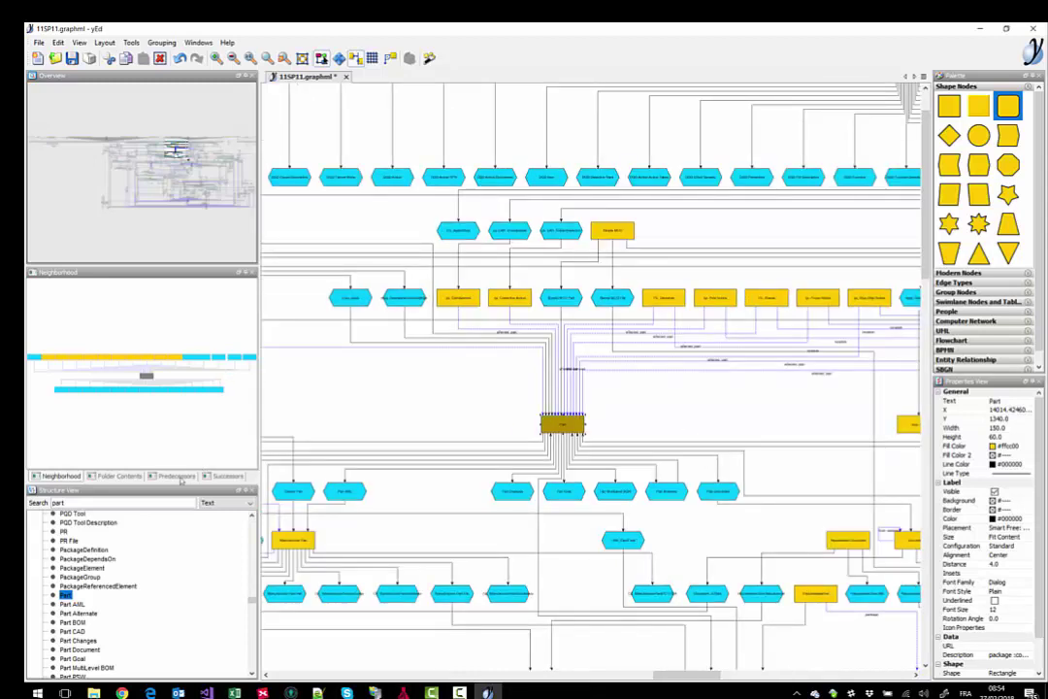
- Search the graph structure for "ide" and show the Identity node on the canvas
left_click_drag(158, 499, 51, 503)
type("iode")
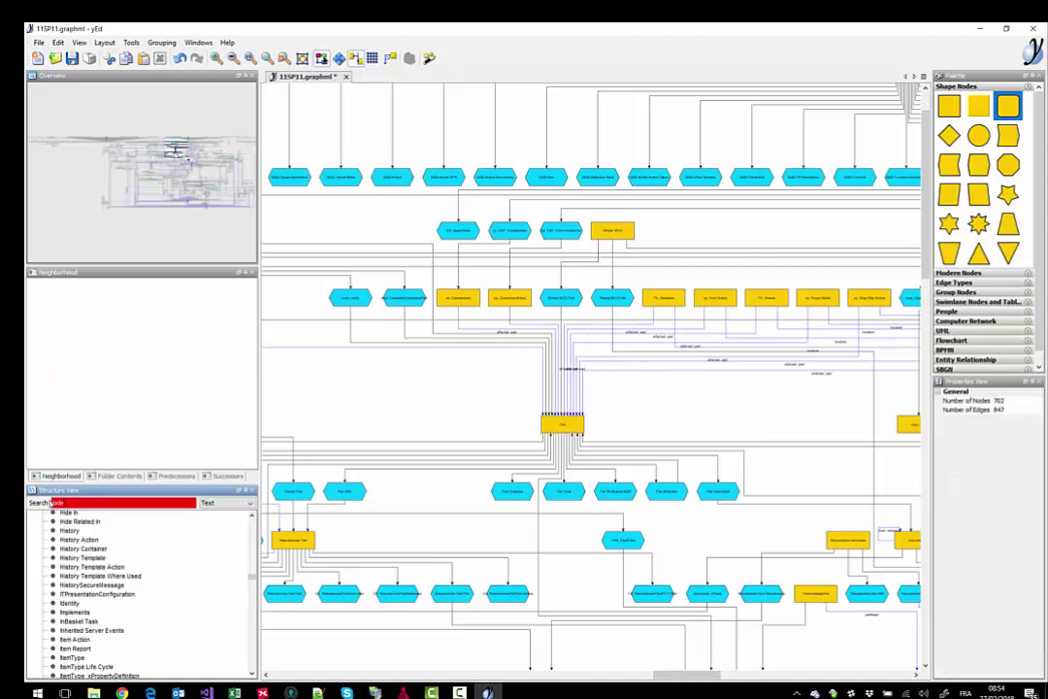
key("BackSpace")
type("de")
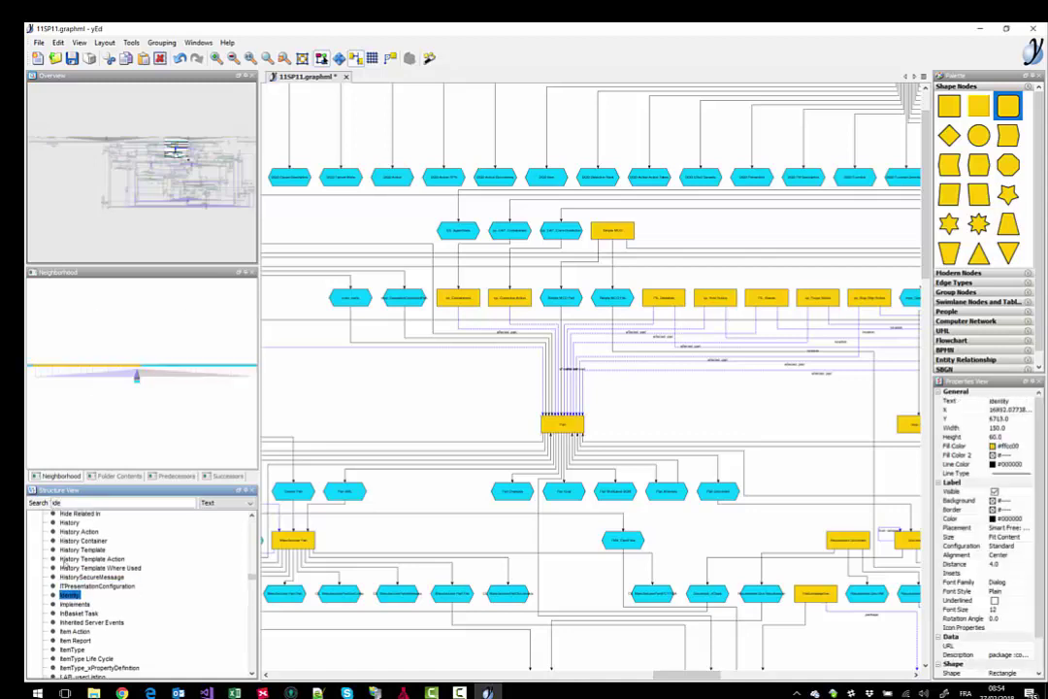
left_click(68, 596)
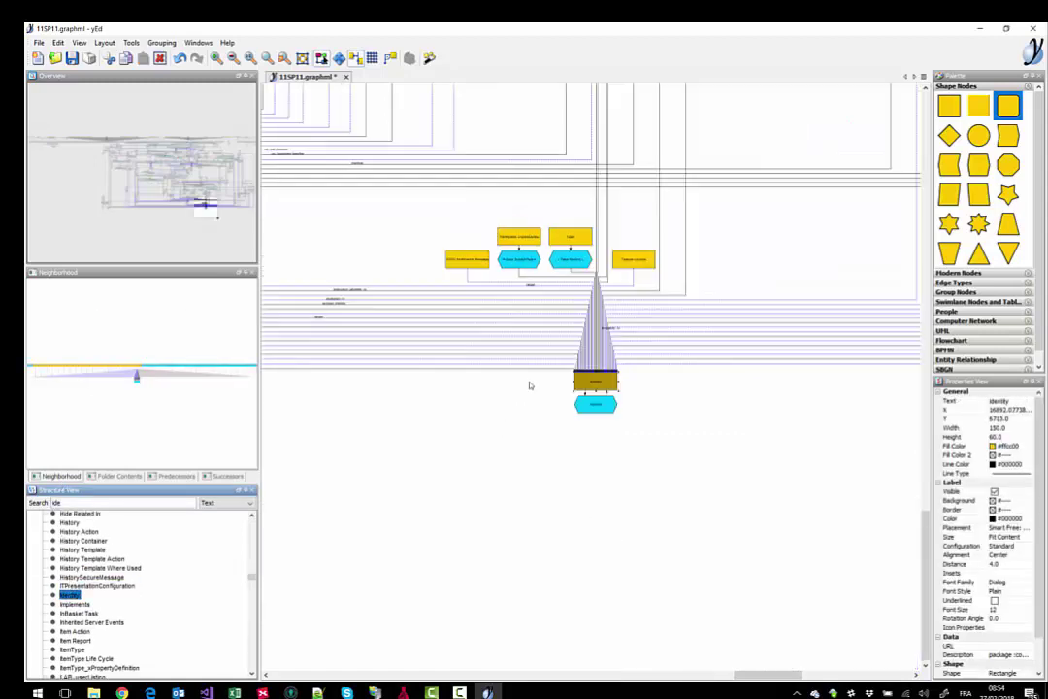
- Examine the Identity node's incoming relationships and its two-way connection with the Member node
scroll(603, 376, "up", 2)
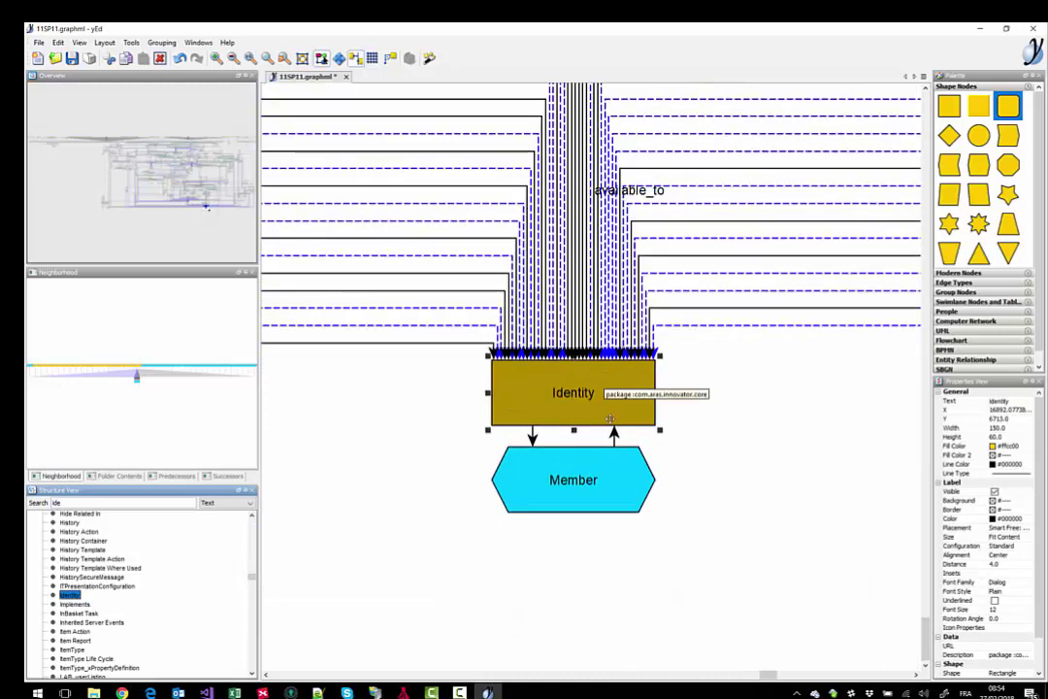
scroll(593, 398, "down", 2)
scroll(430, 401, "down", 1)
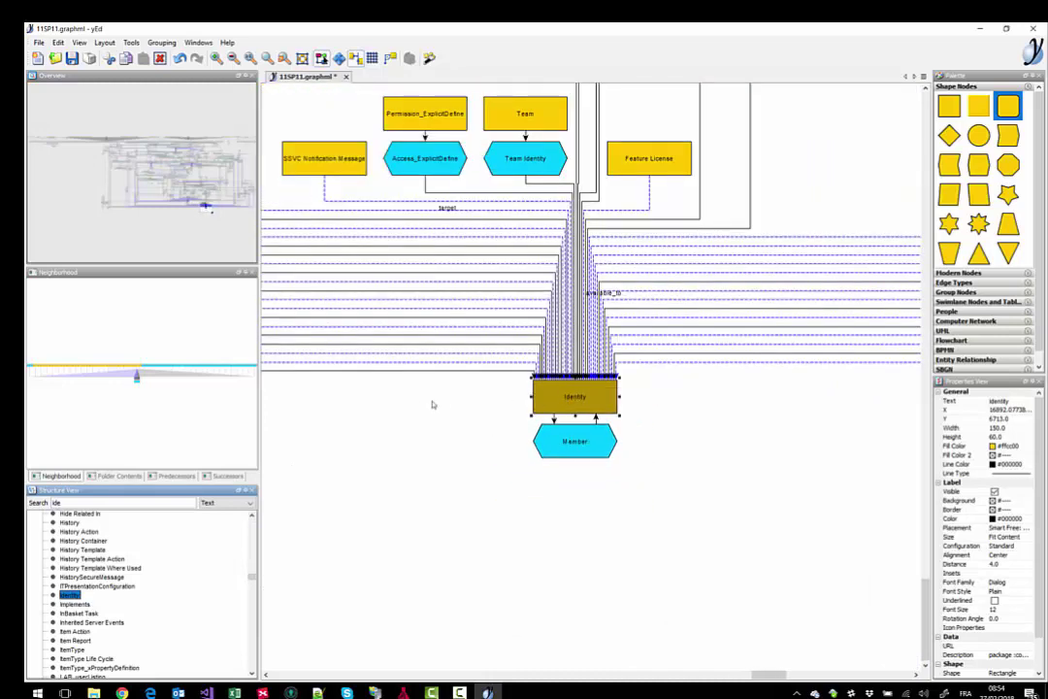
left_click_drag(436, 408, 552, 454)
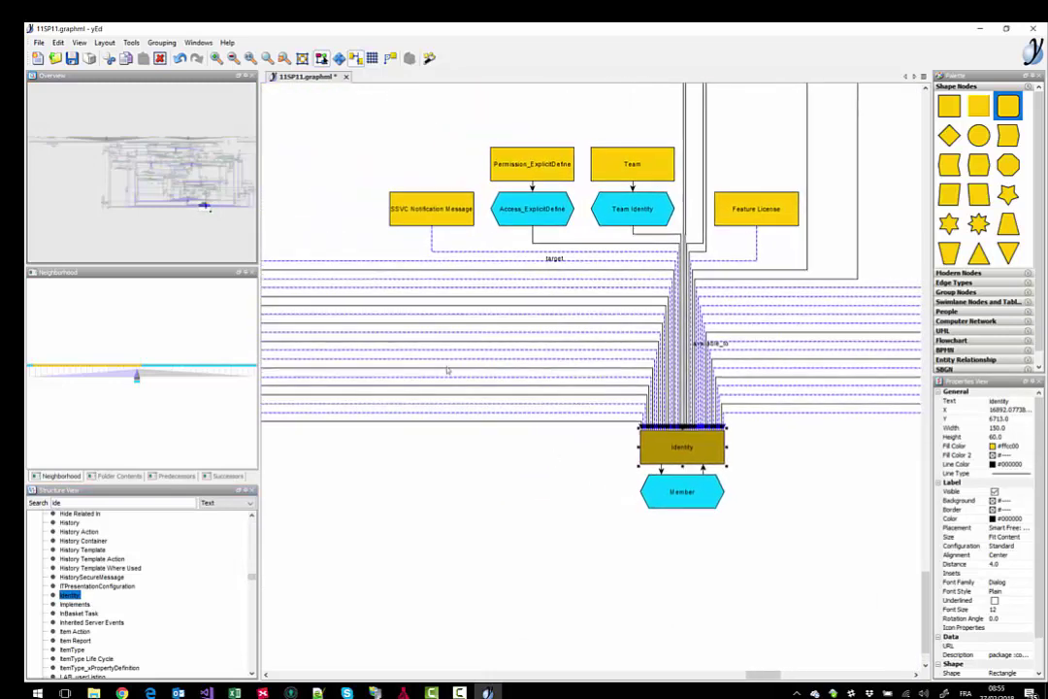
left_click(726, 456)
scroll(724, 465, "up", 2)
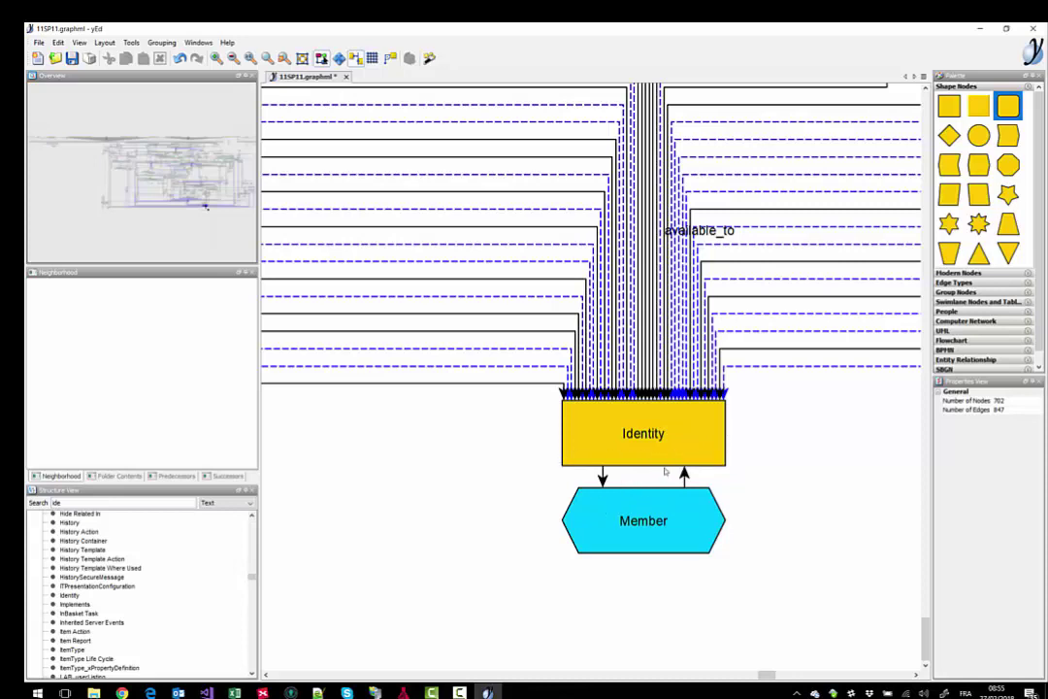
scroll(665, 471, "down", 3)
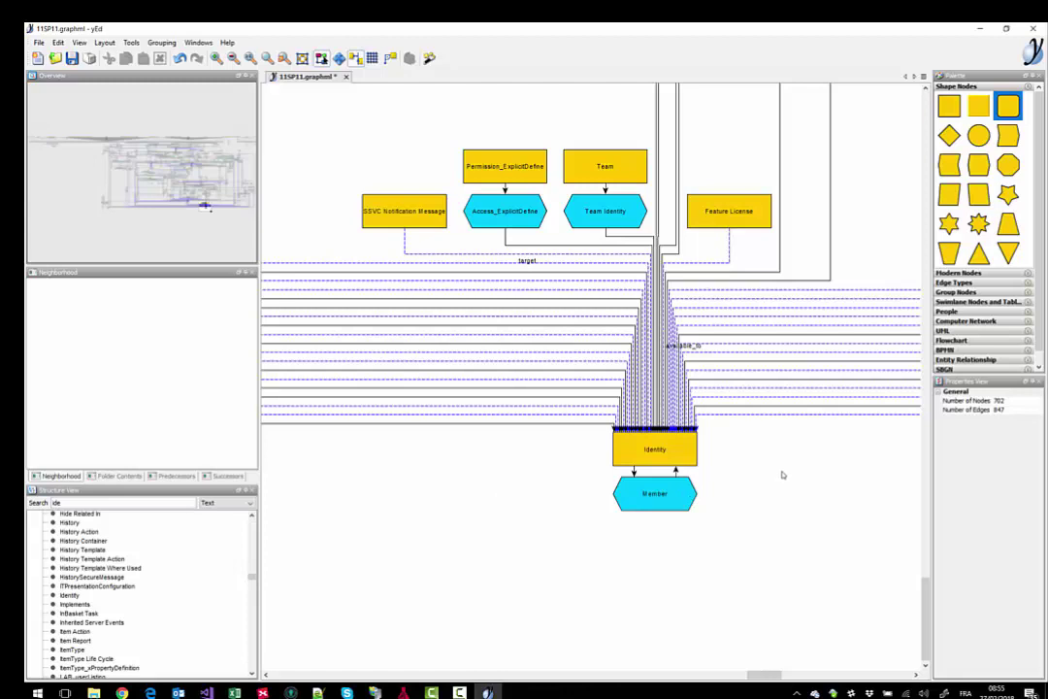
- Explore the graph from Identity to the Method node and inspect the Grid Event node above it
scroll(784, 478, "down", 2)
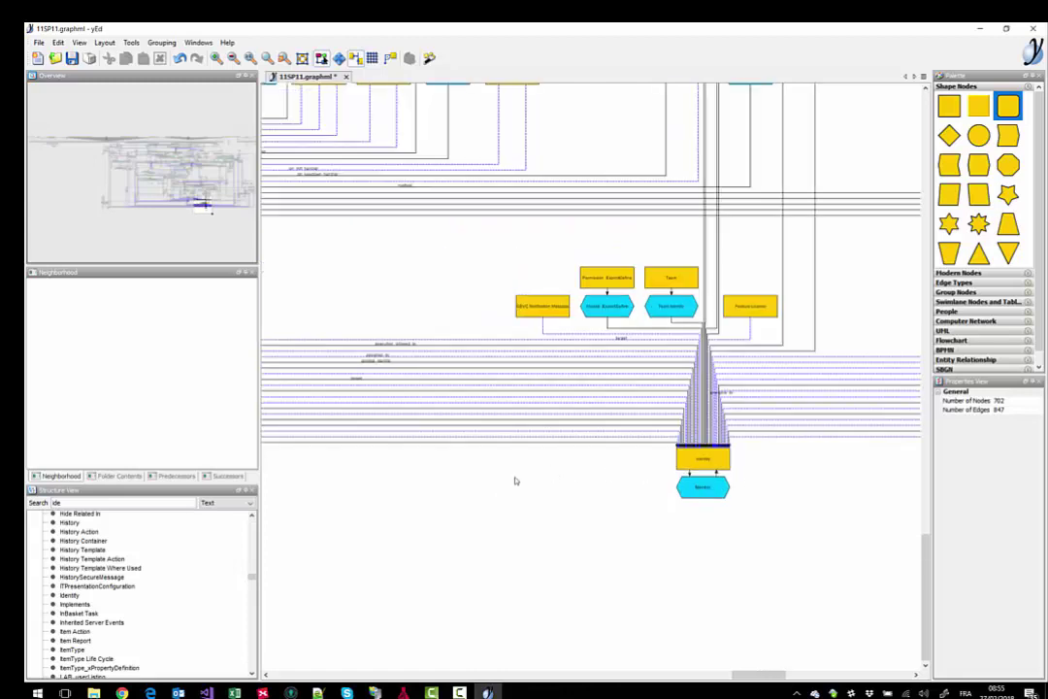
left_click_drag(515, 480, 696, 487)
left_click_drag(496, 290, 678, 292)
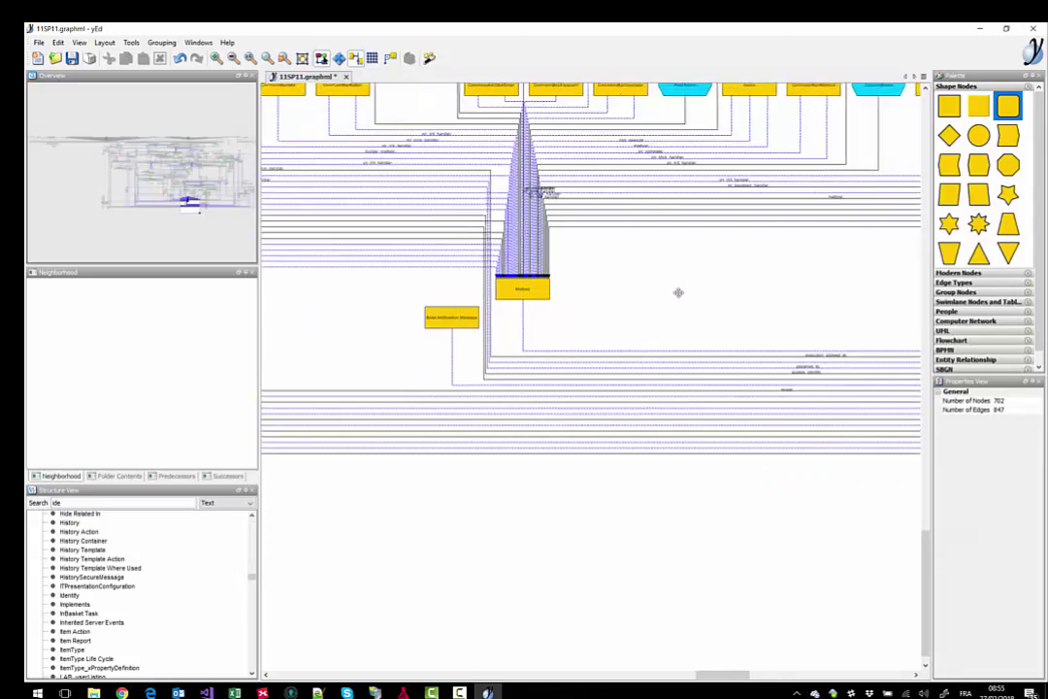
left_click_drag(367, 306, 602, 391)
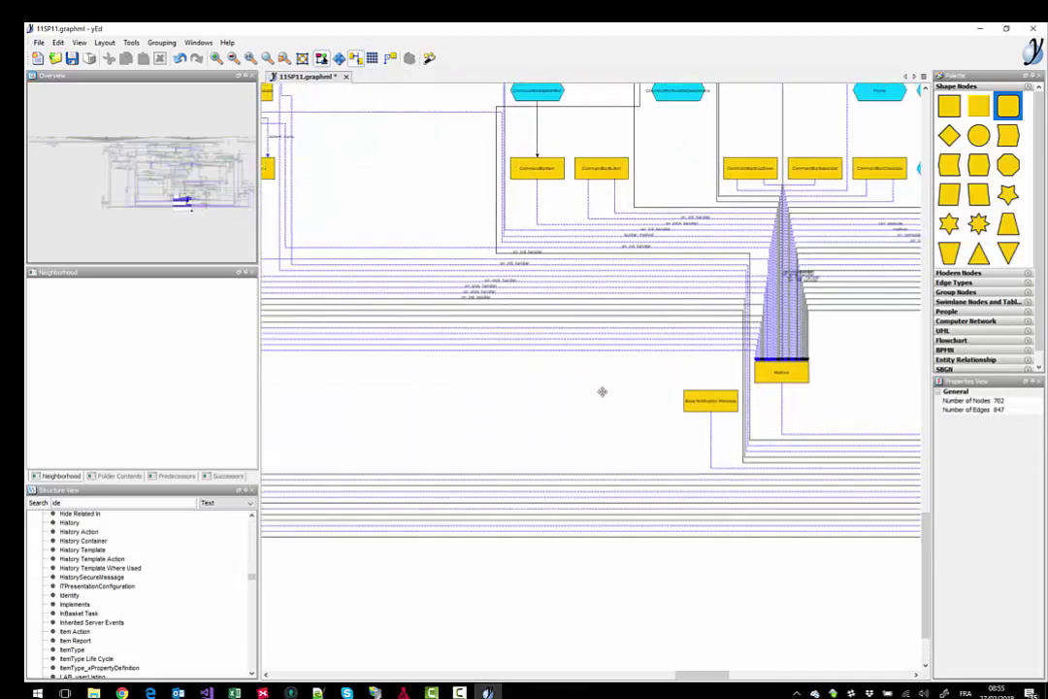
scroll(514, 412, "down", 1)
left_click_drag(386, 160, 391, 378)
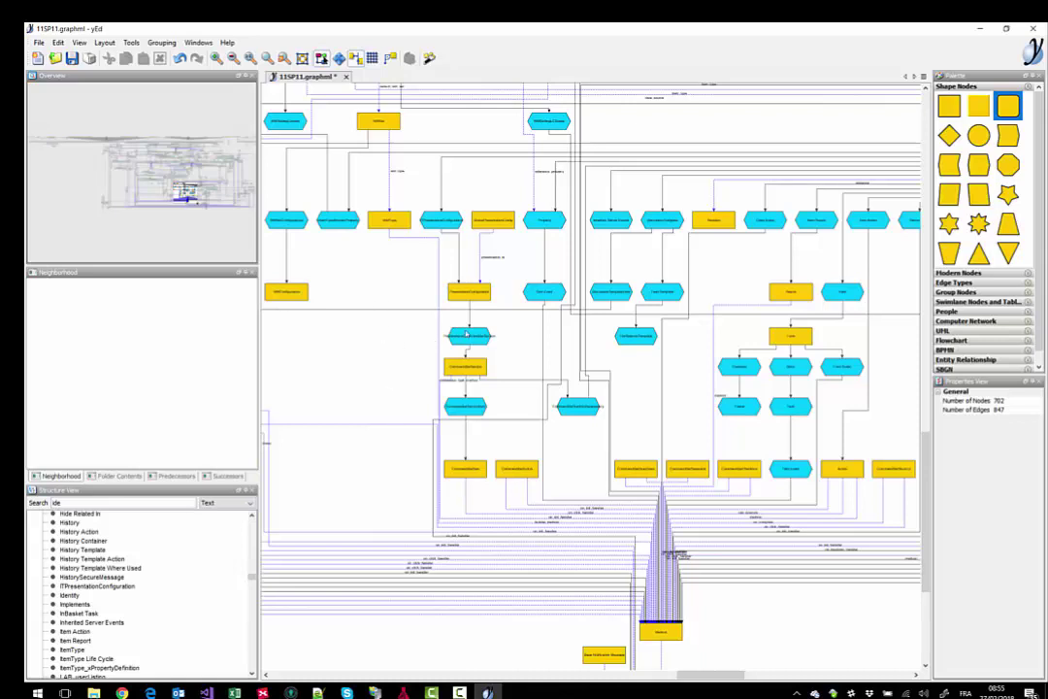
left_click(544, 291)
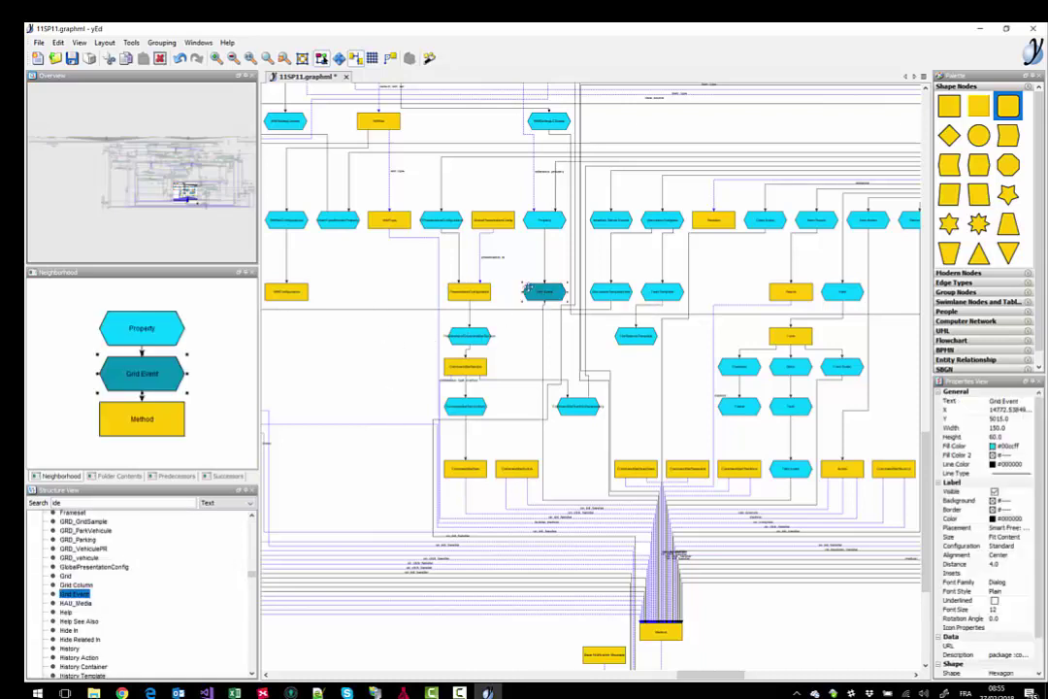
scroll(543, 291, "up", 4)
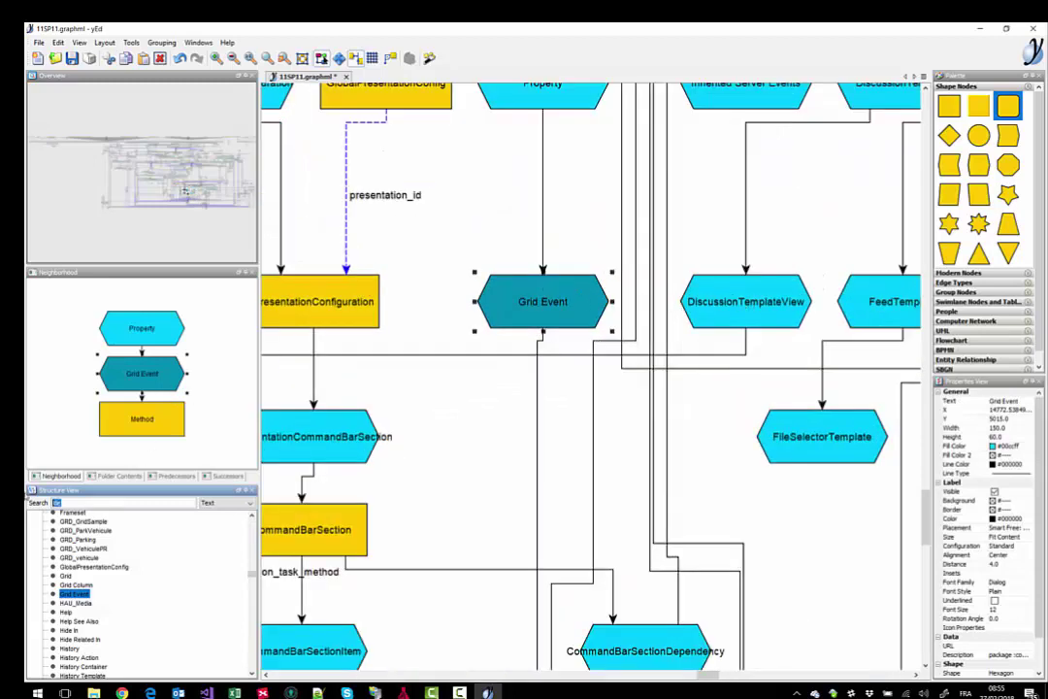
- Search the graph structure for "part" again and bring the Part node back onto the canvas
triple_click(58, 502)
type("part")
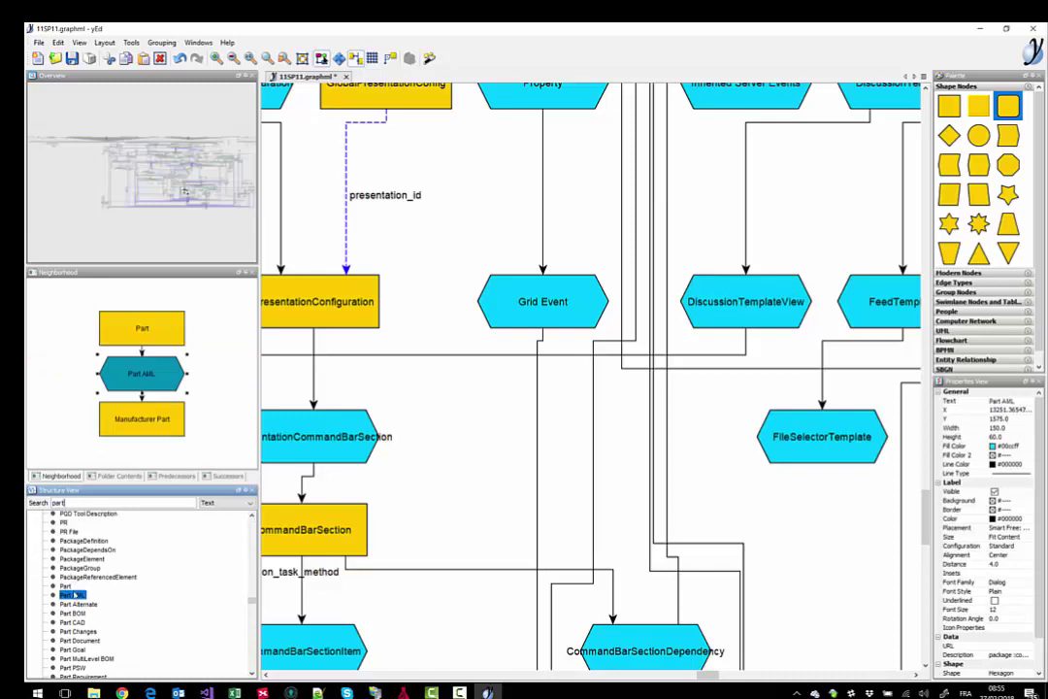
key("Up")
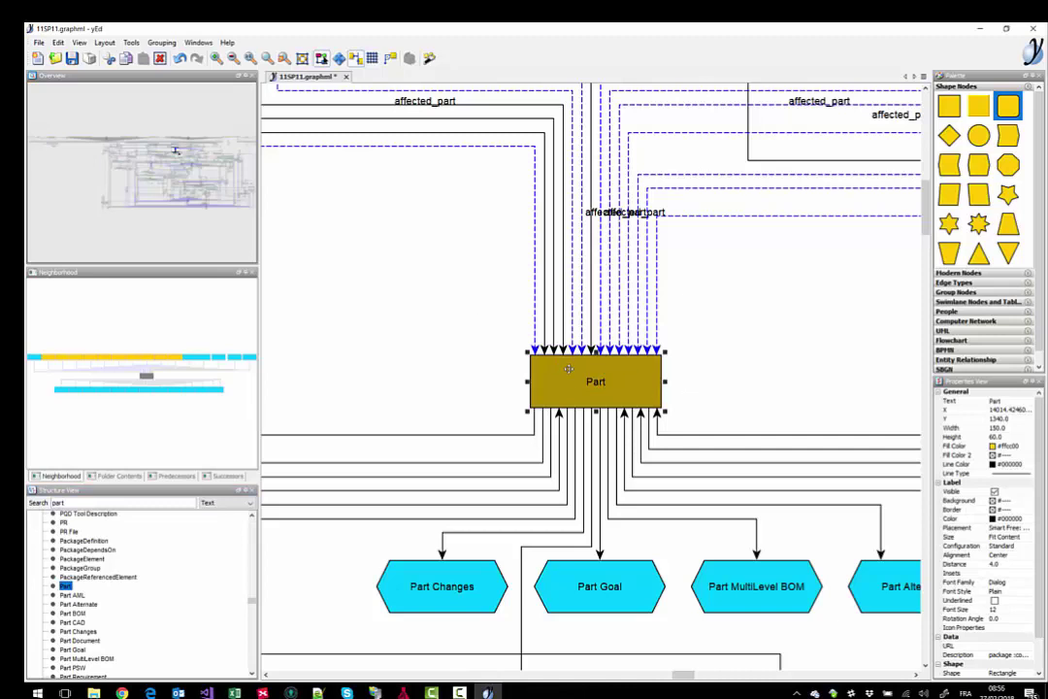
- Check the neighborhood of the Part MultiLevel BOM node, then reselect the Part node
left_click(754, 583)
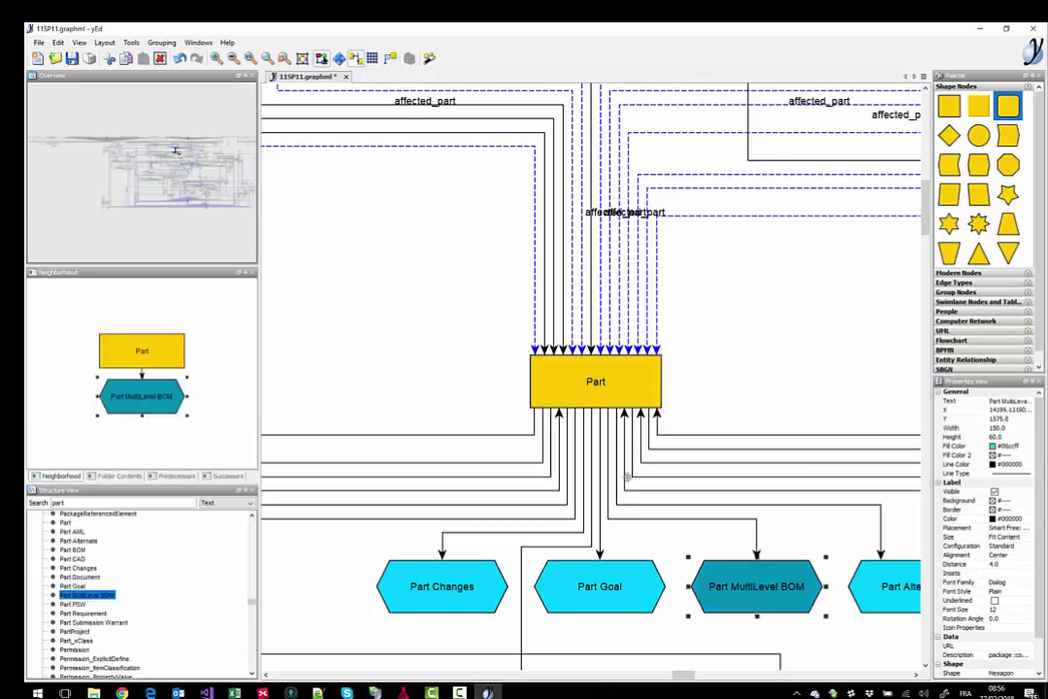
double_click(754, 584)
left_click(573, 396)
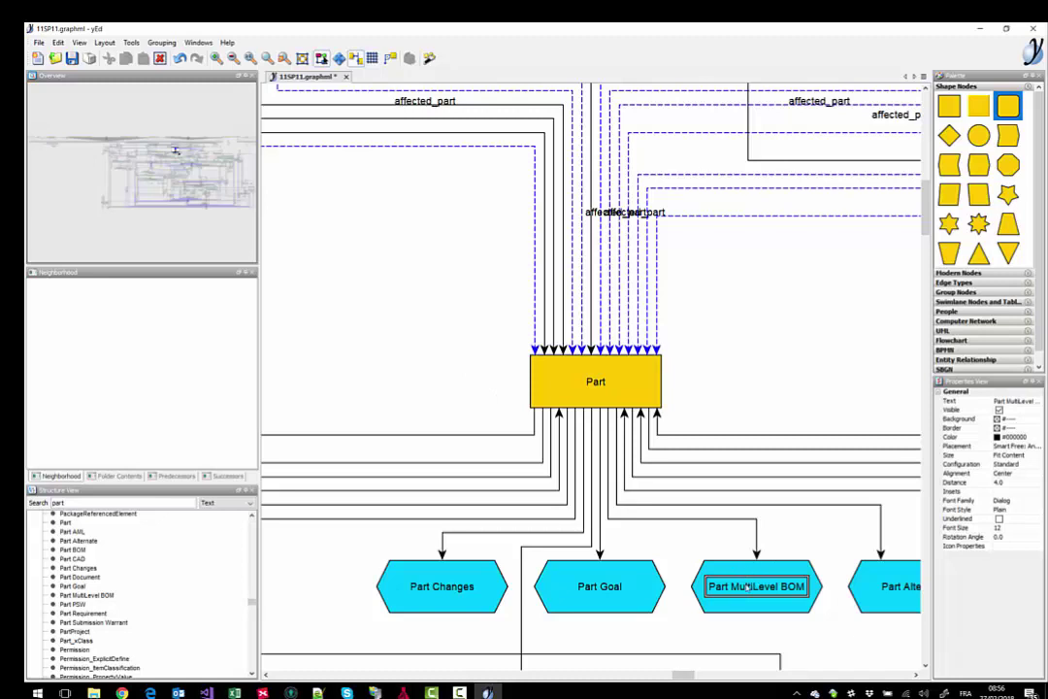
left_click(687, 382)
scroll(694, 388, "down", 1)
left_click(628, 380)
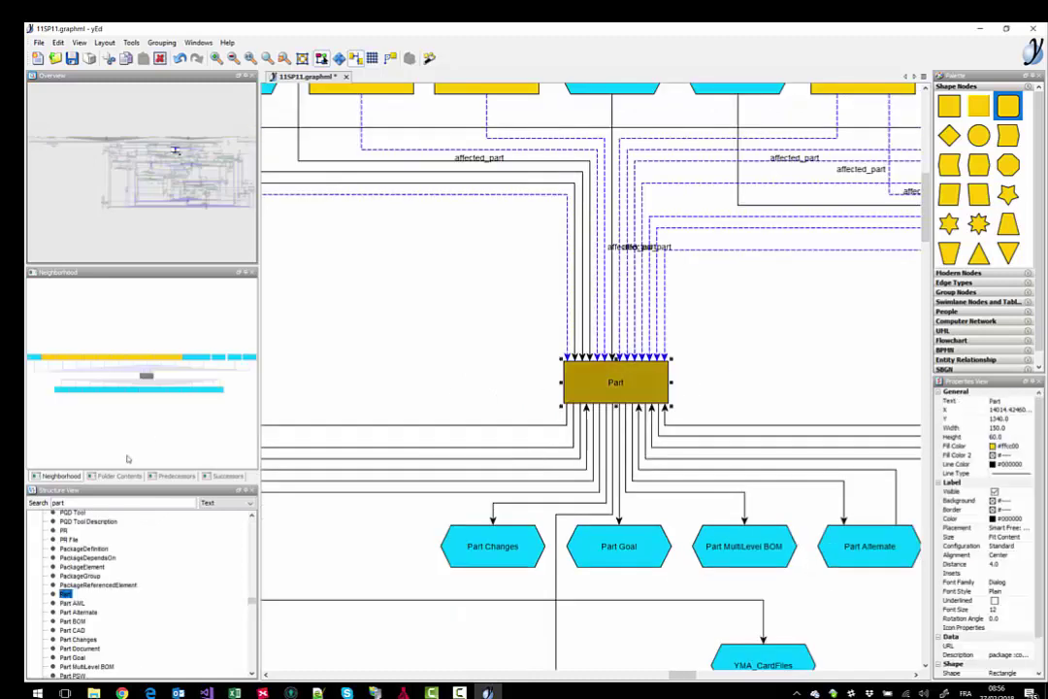
- Search the graph structure for "docu" and show the Document node on the canvas
double_click(80, 500)
type("docu")
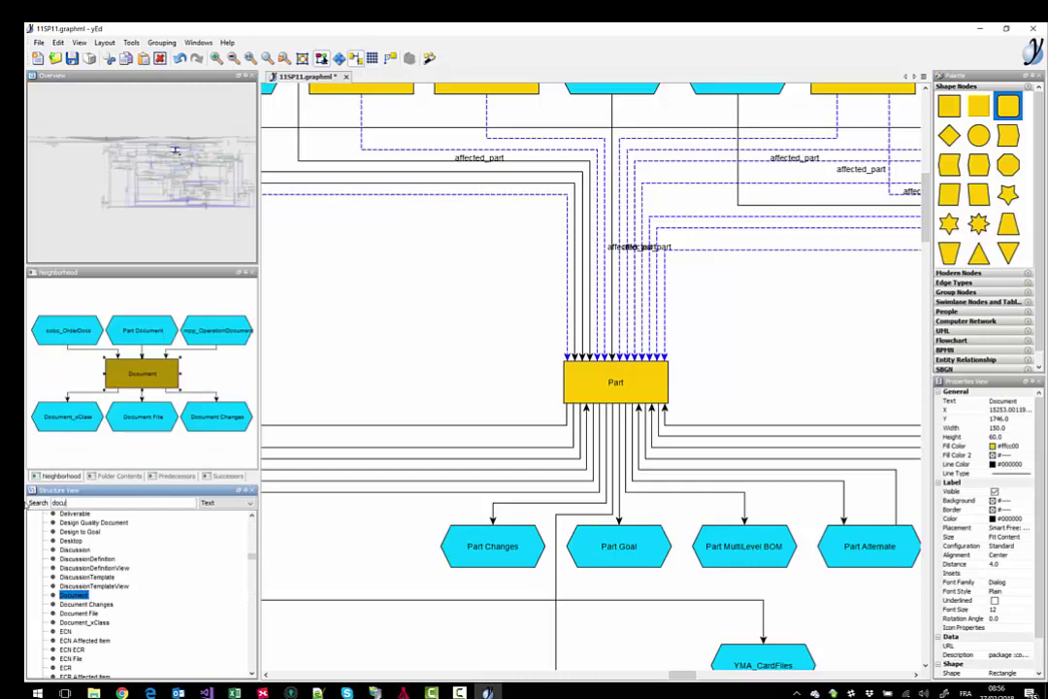
double_click(137, 374)
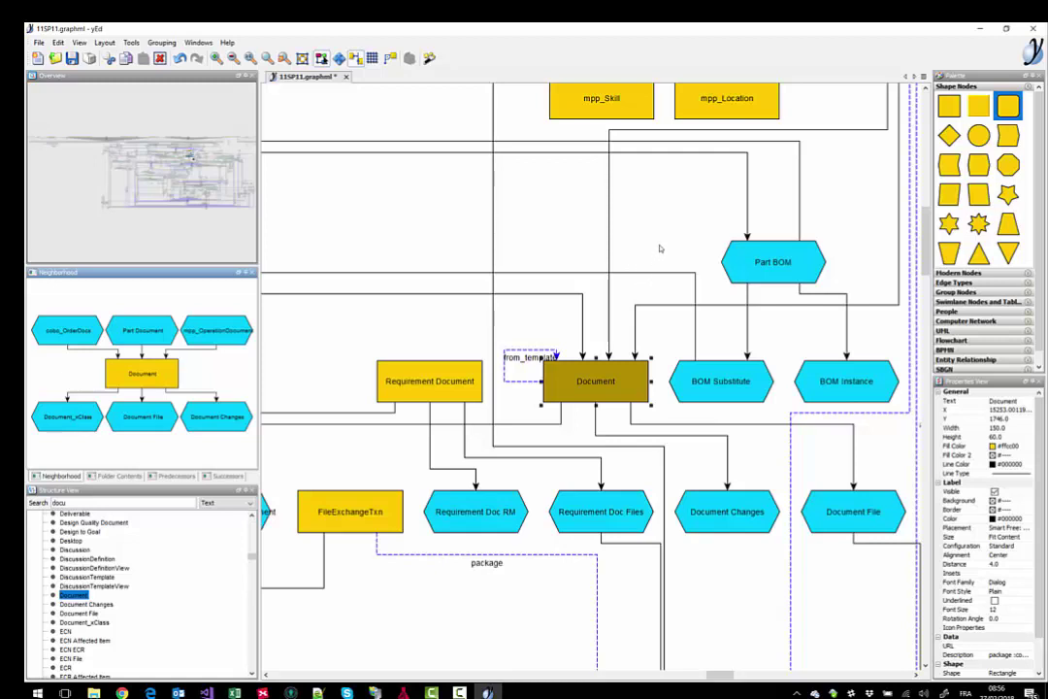
- Examine how the Document node connects to Part through Part Document and to its surrounding item types
scroll(658, 249, "down", 2)
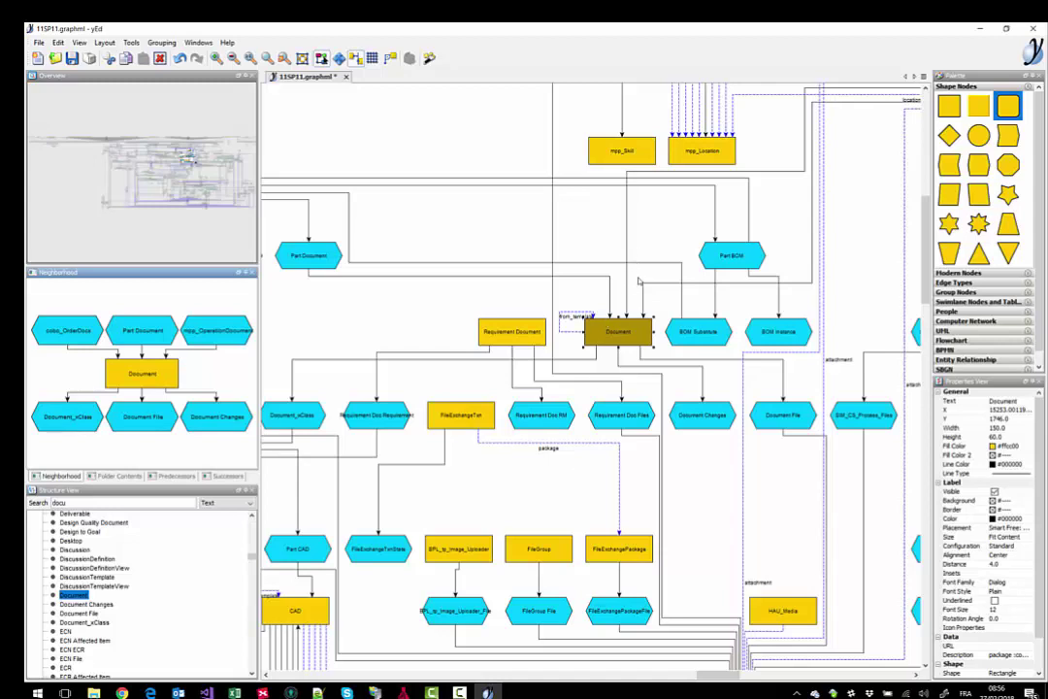
scroll(639, 281, "down", 1)
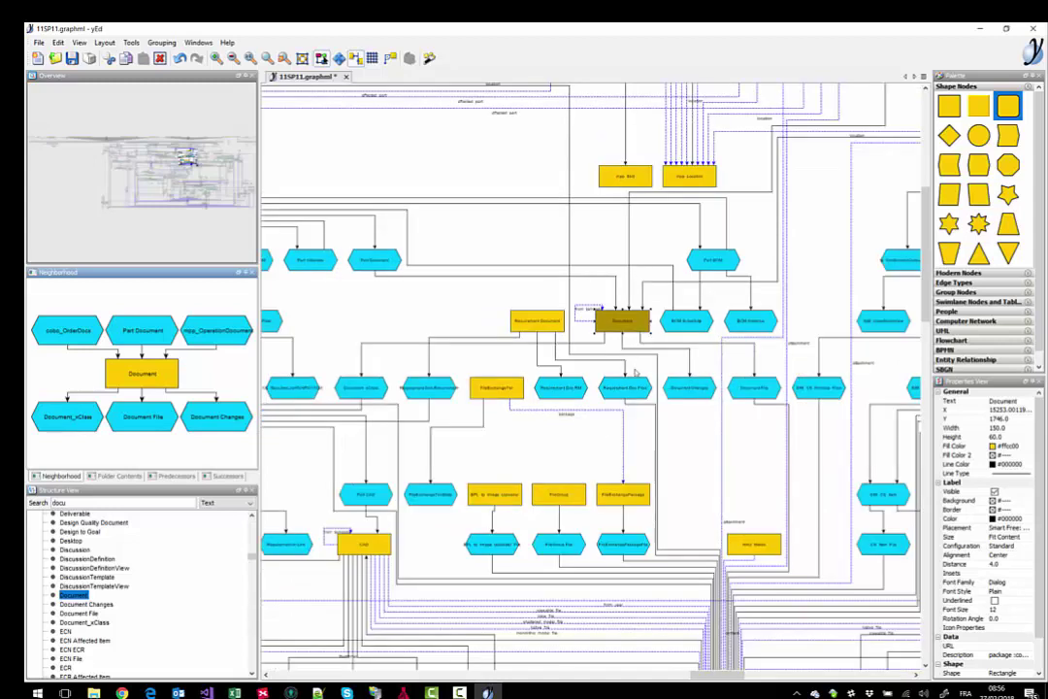
left_click_drag(484, 244, 632, 369)
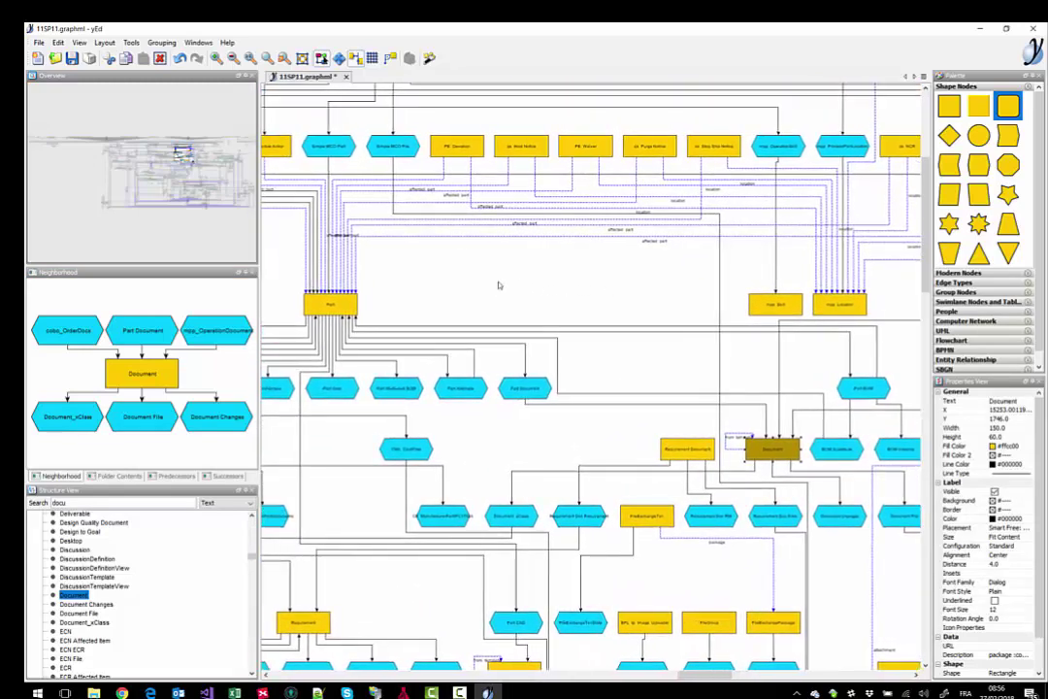
scroll(530, 286, "down", 1)
scroll(562, 281, "down", 1)
scroll(670, 334, "down", 1)
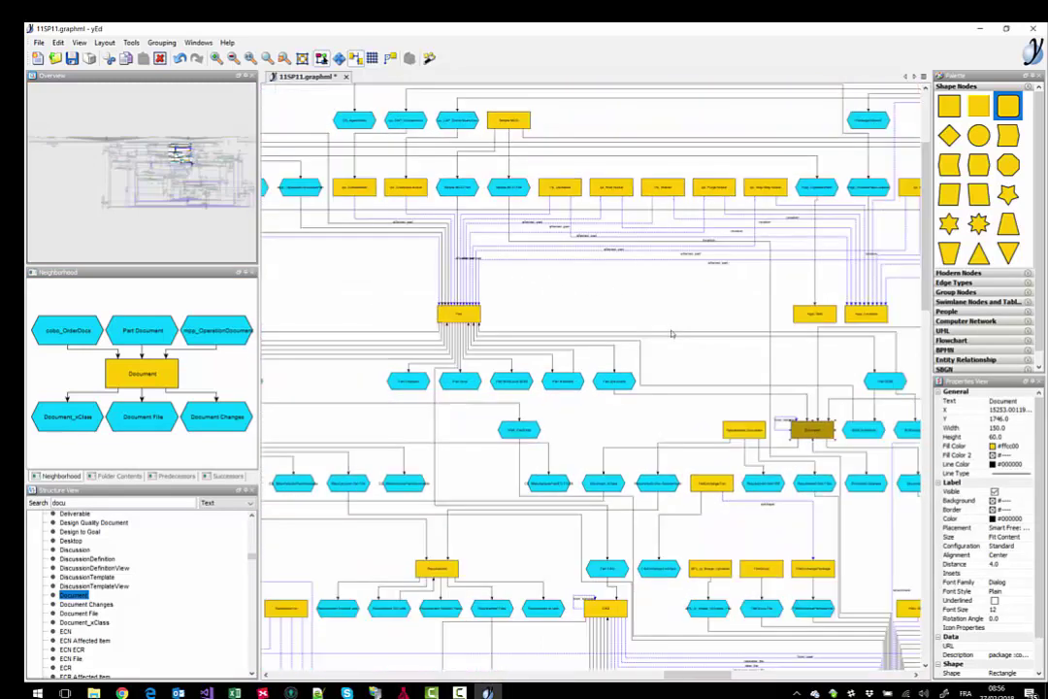
left_click_drag(731, 359, 545, 349)
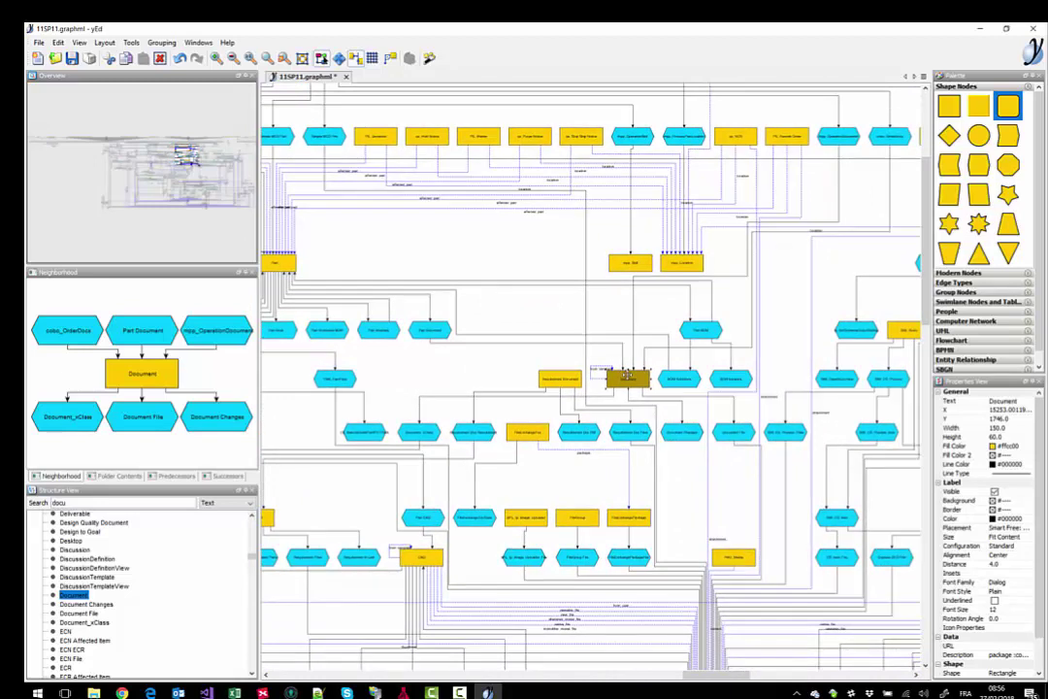
- Switch to InnovatorConfTool to review the 11SP11DEMO instance with its database and login fields, and return to the graph in yEd
mouse_move(627, 375)
left_click(491, 306)
mouse_move(405, 688)
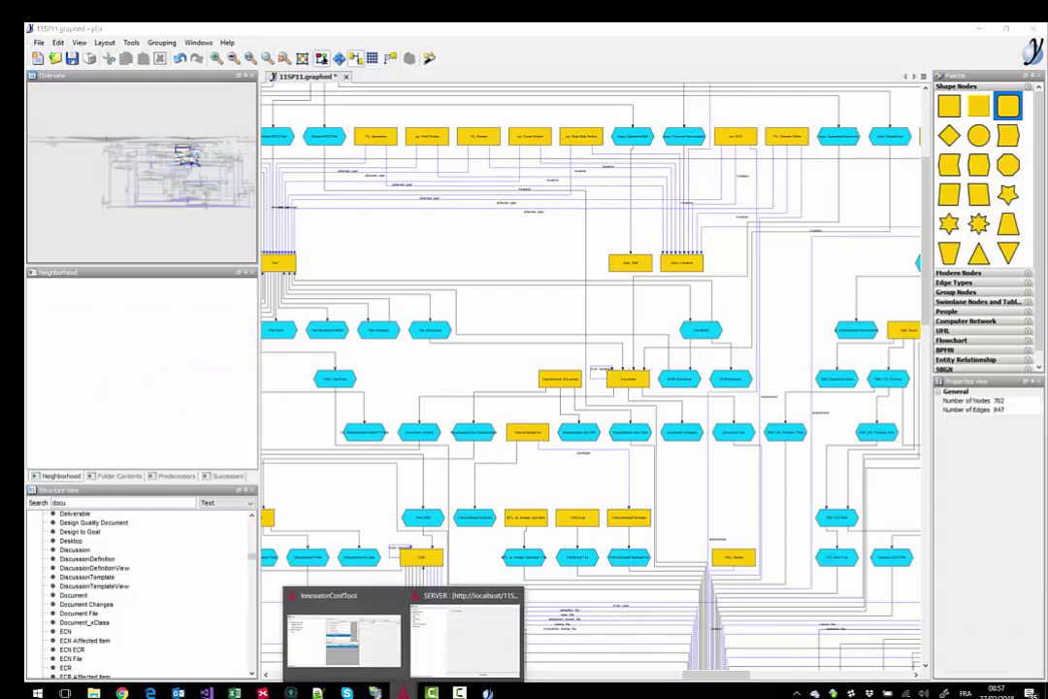
mouse_move(424, 652)
left_click(342, 636)
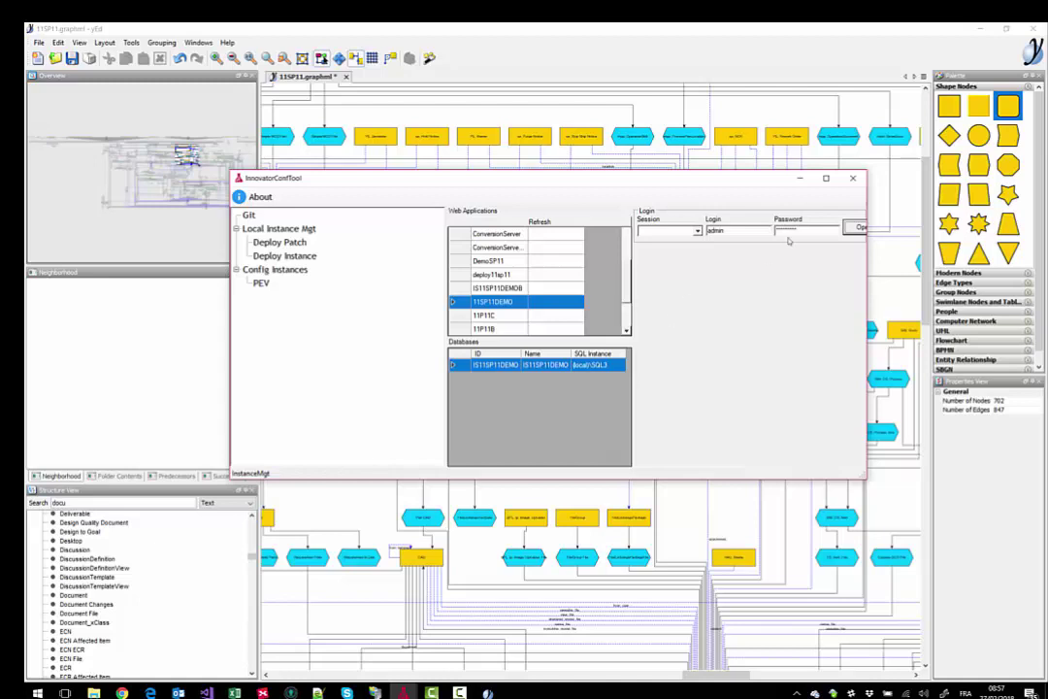
left_click(795, 182)
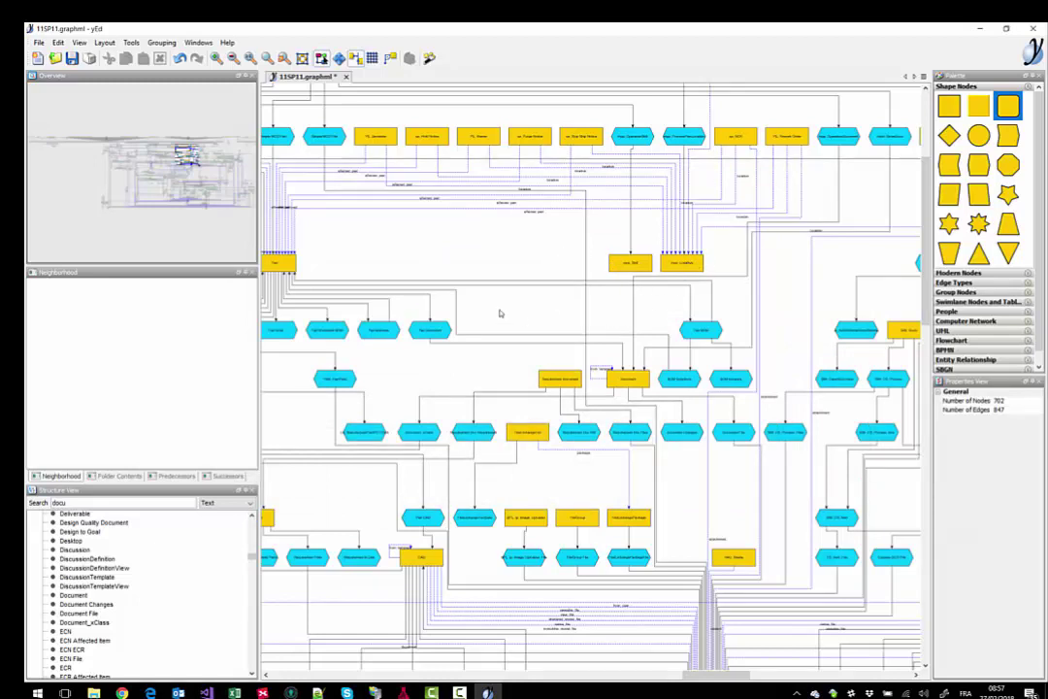
left_click(554, 308)
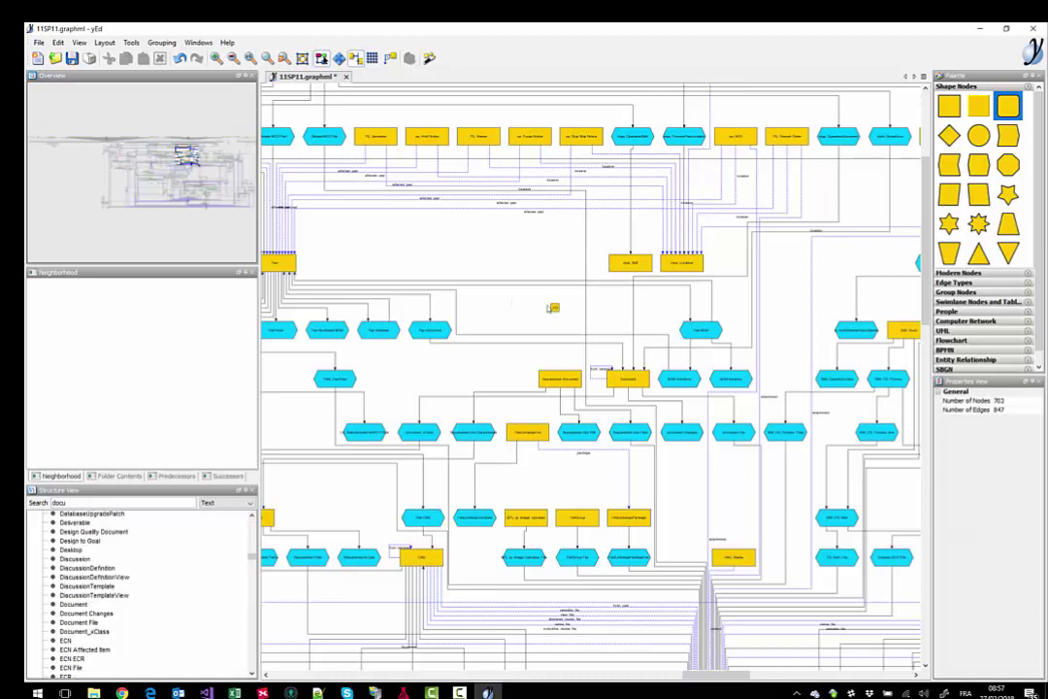
left_click(554, 308)
key("Delete")
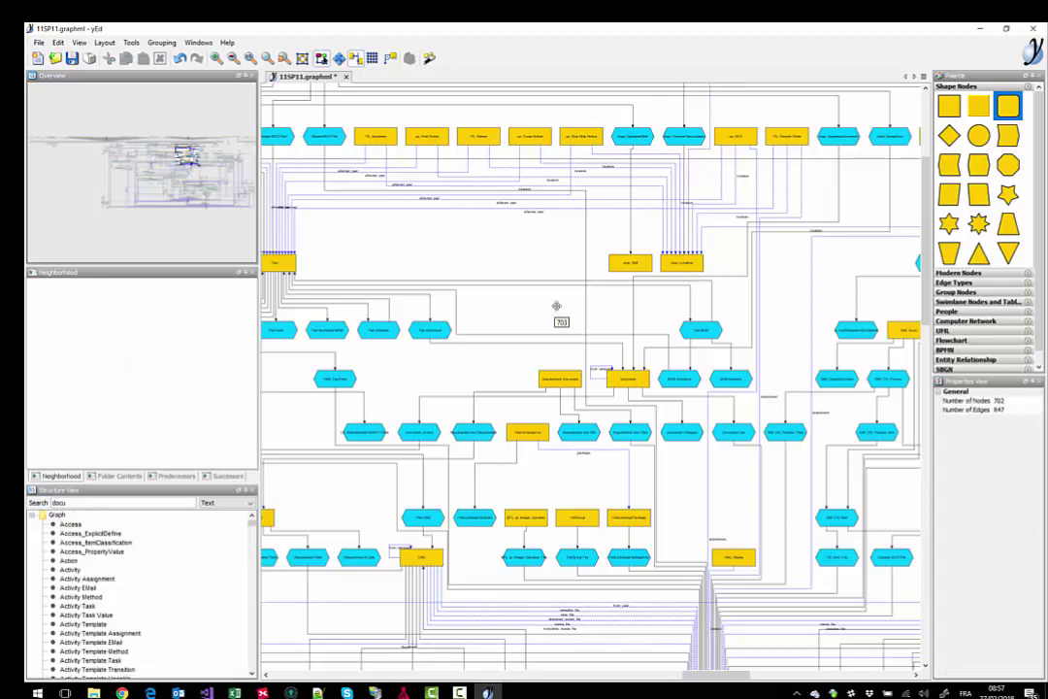
- Examine the wider hierarchical layout around the Part and Document nodes
scroll(557, 305, "down", 2)
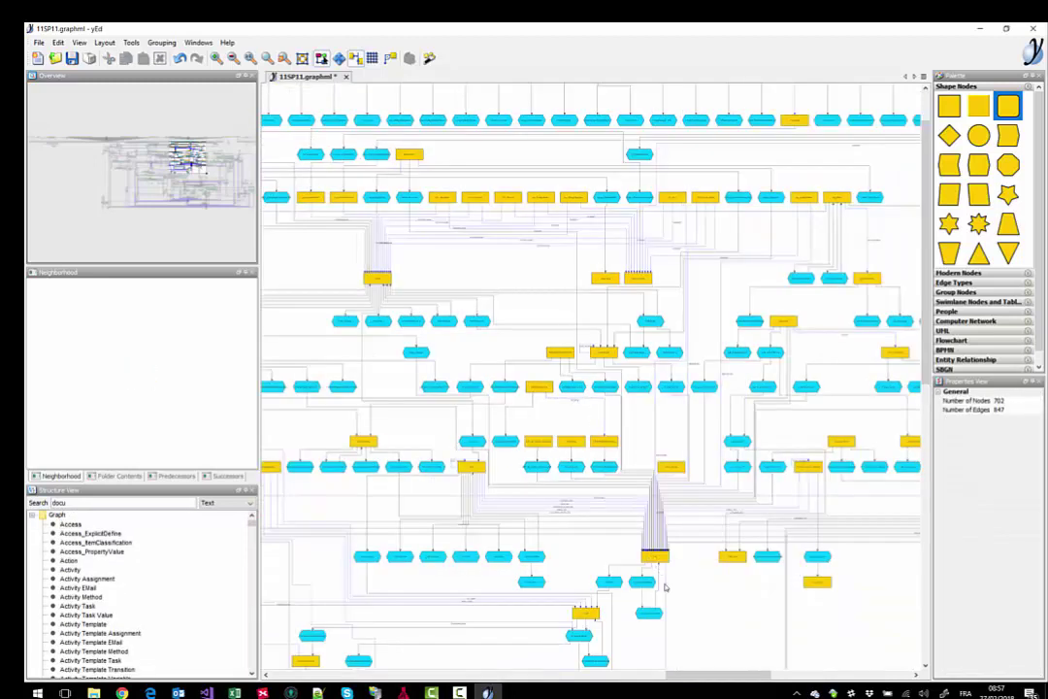
scroll(683, 480, "down", 1)
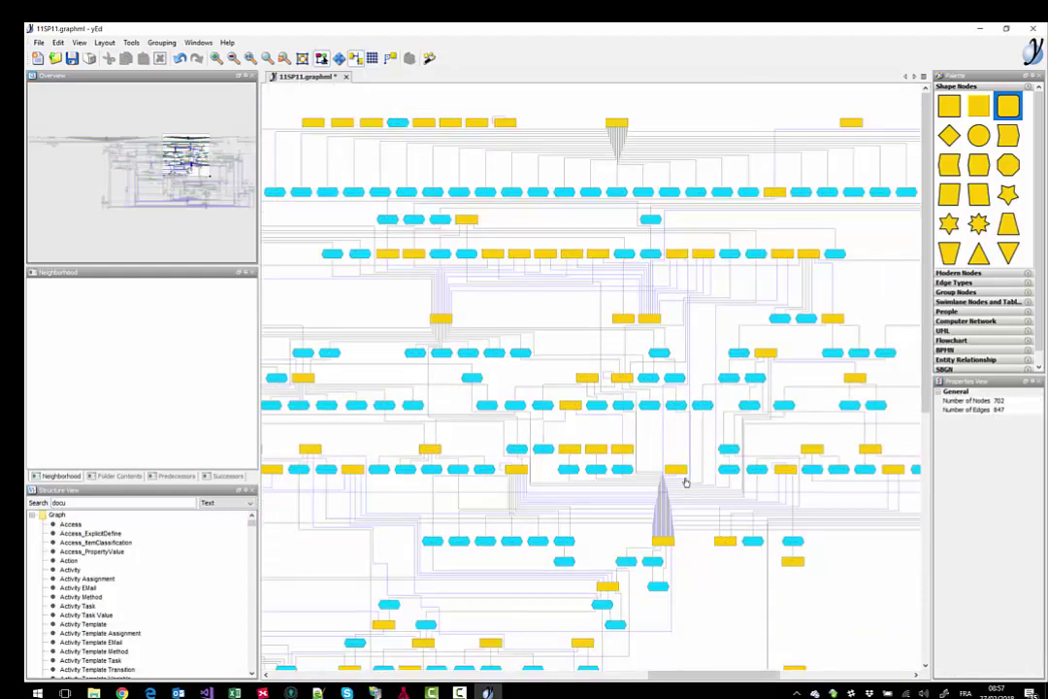